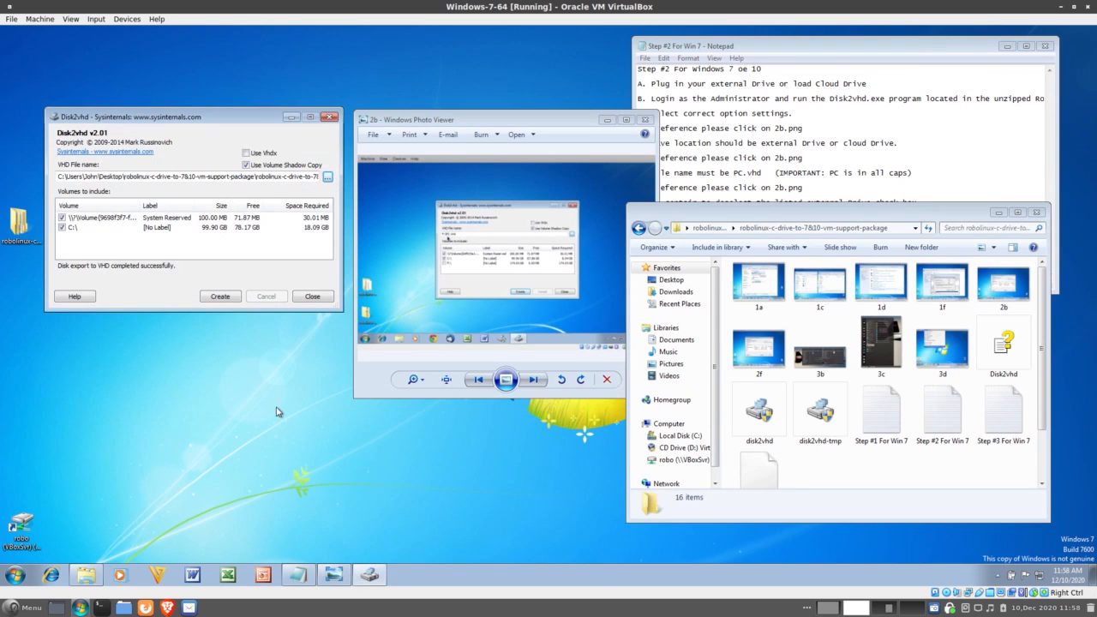
Step: Tick Use Volume Shadow Copy in Disk2vhd, keeping both volumes selected for export
left_click_drag(219, 121, 217, 123)
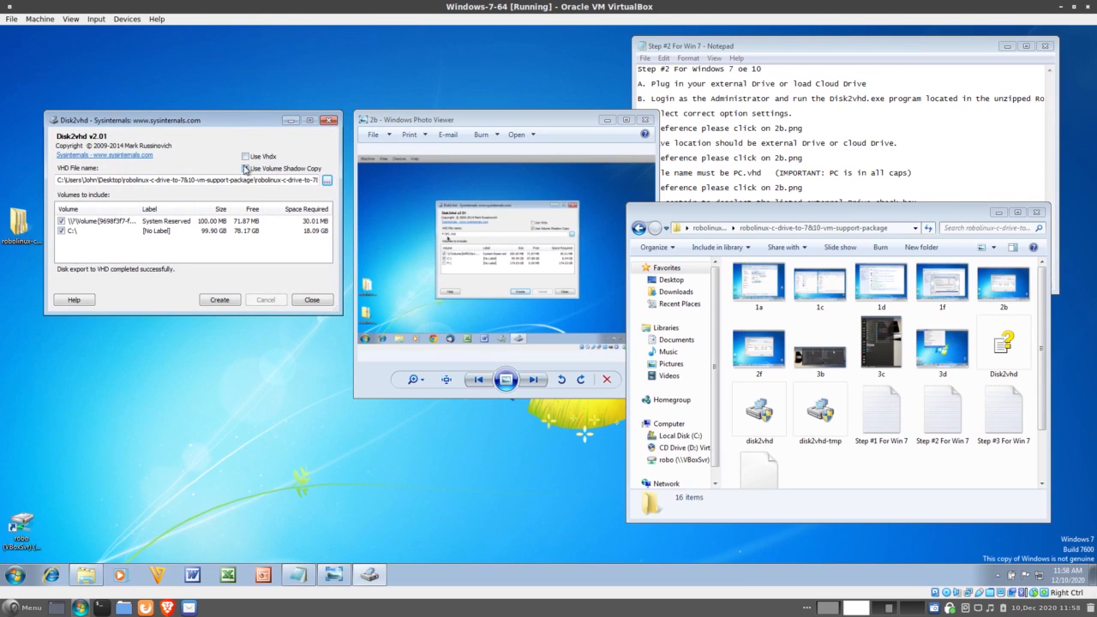
left_click(245, 169)
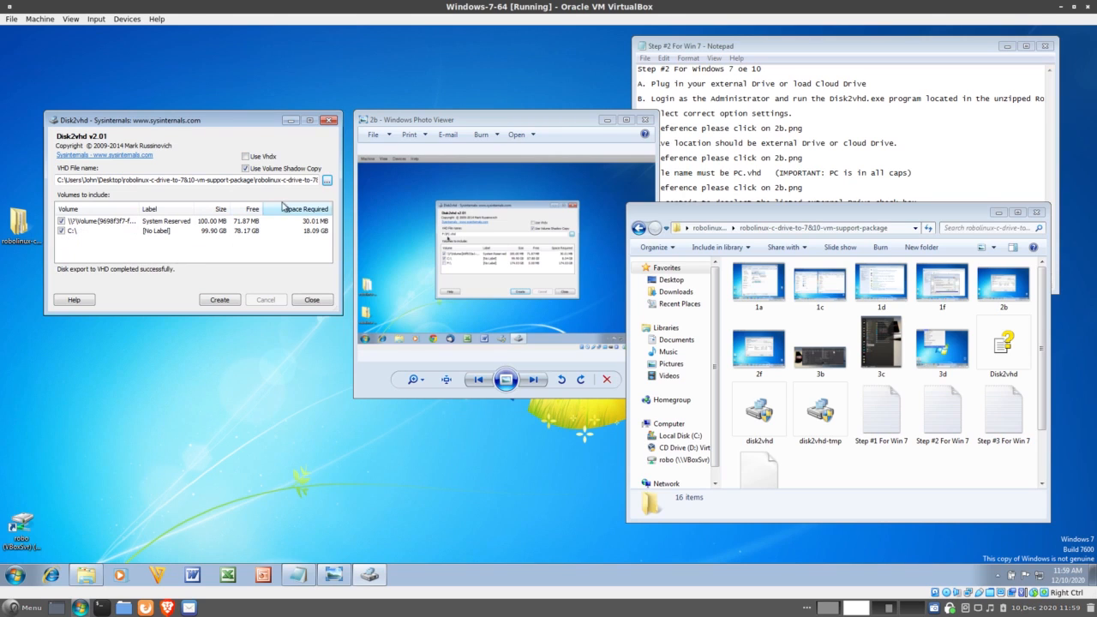
Step: Set Disk2vhd's output file to PC.vhd in the Desktop folder
left_click(327, 183)
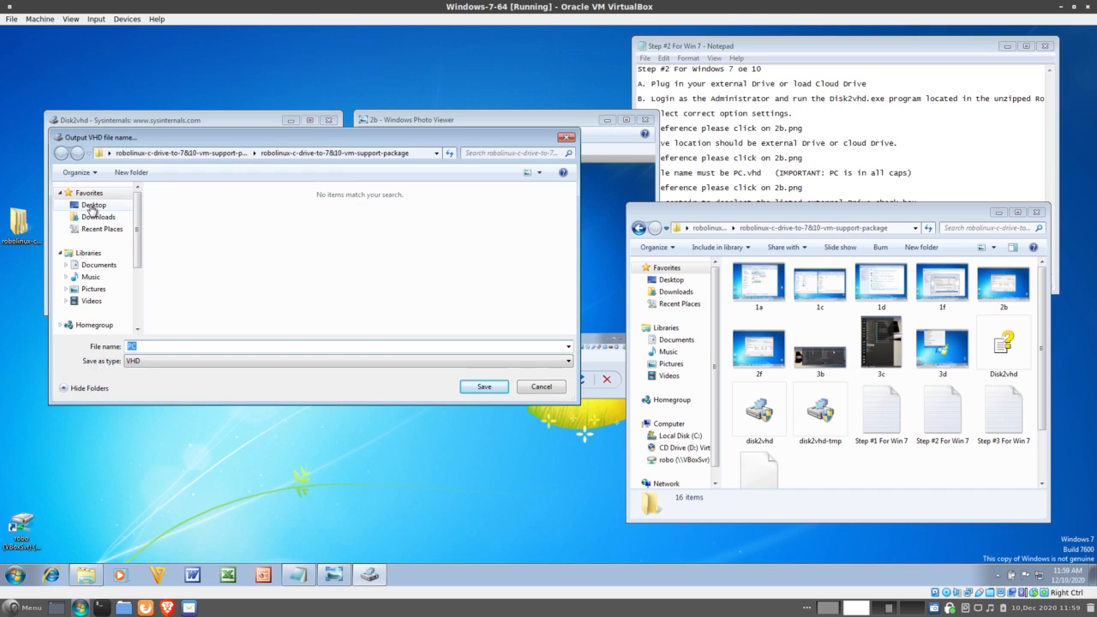
left_click(93, 205)
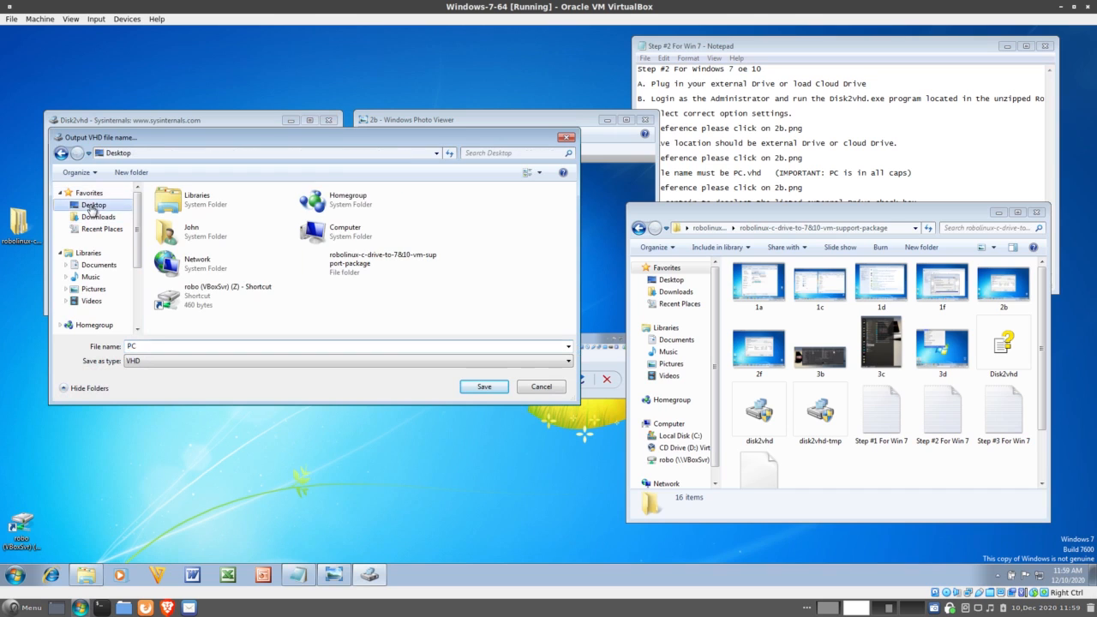
left_click(154, 346)
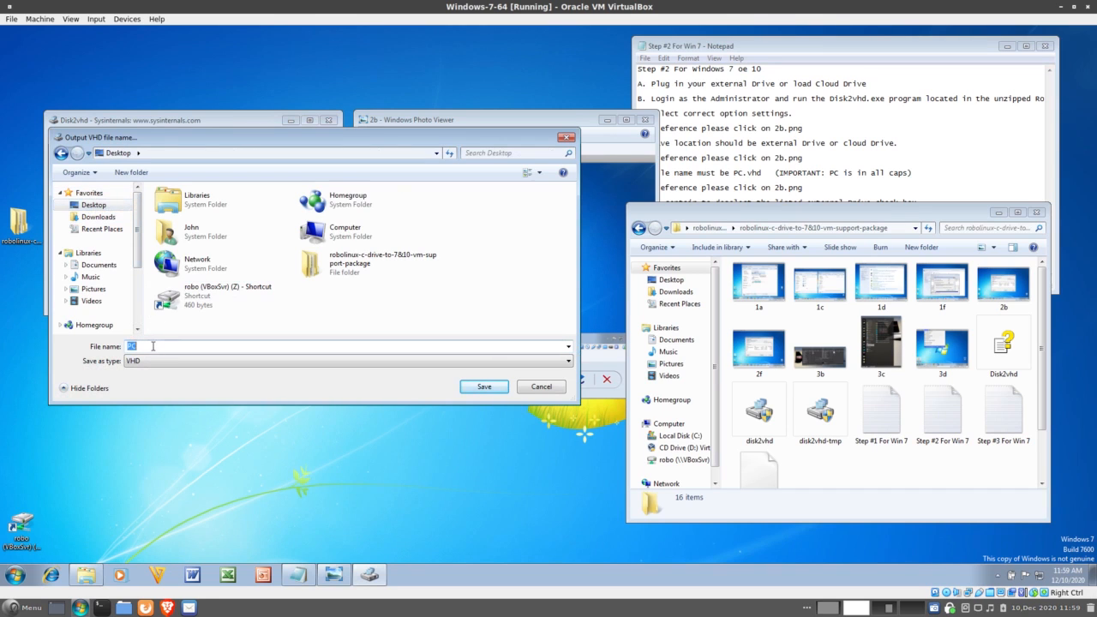
left_click(154, 345)
type(".VHD")
left_click(484, 386)
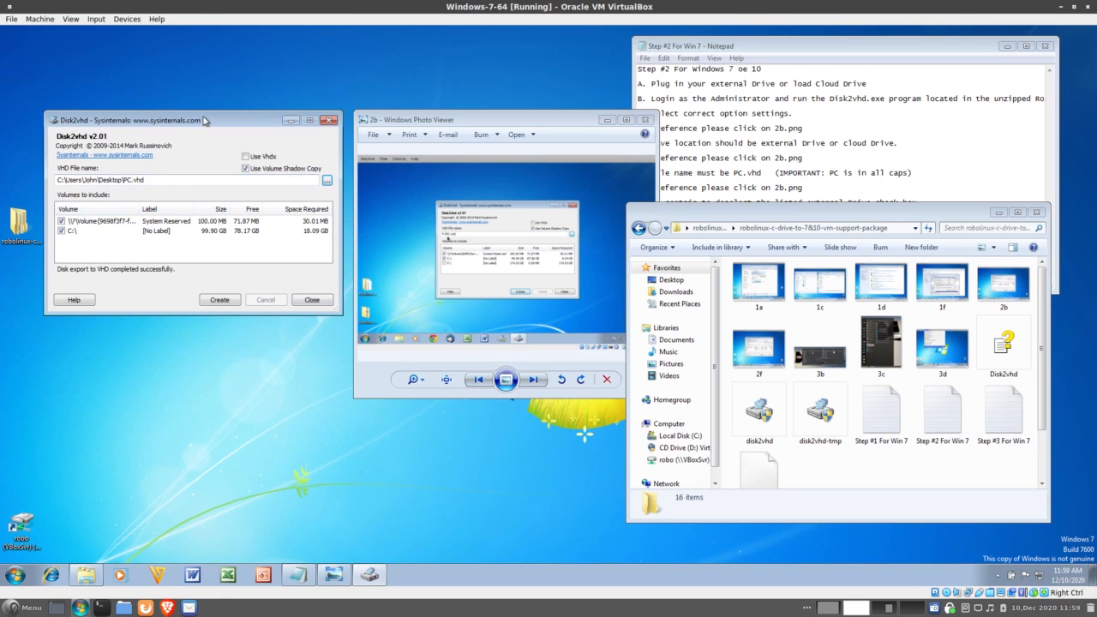
Step: Run the Disk2vhd export so PC.VHD is created on the Windows desktop
left_click_drag(204, 120, 209, 118)
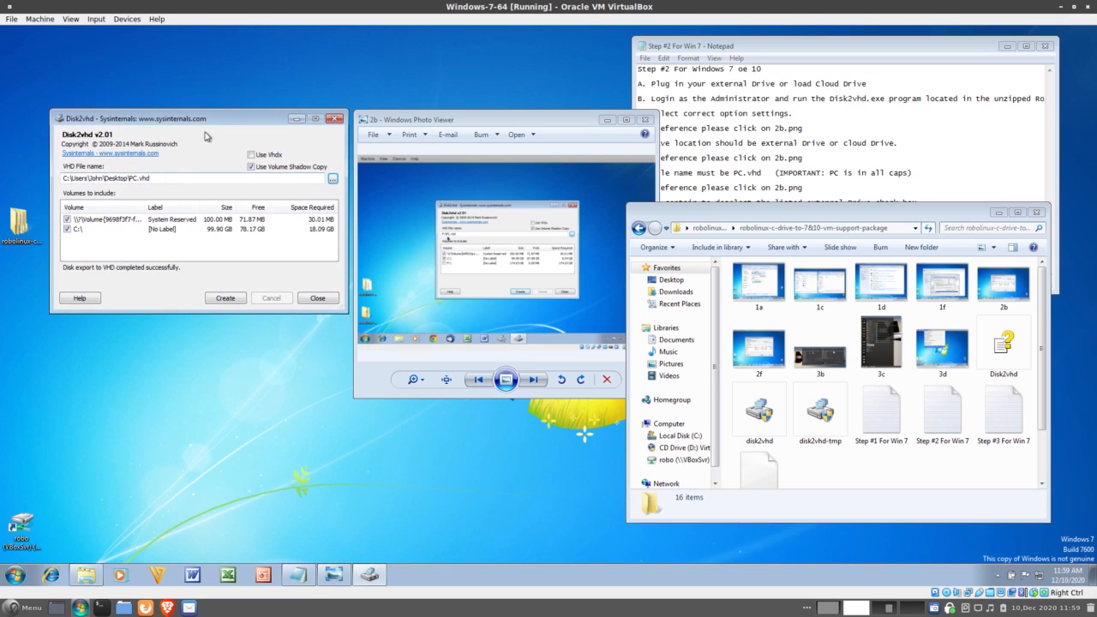
left_click_drag(226, 119, 216, 120)
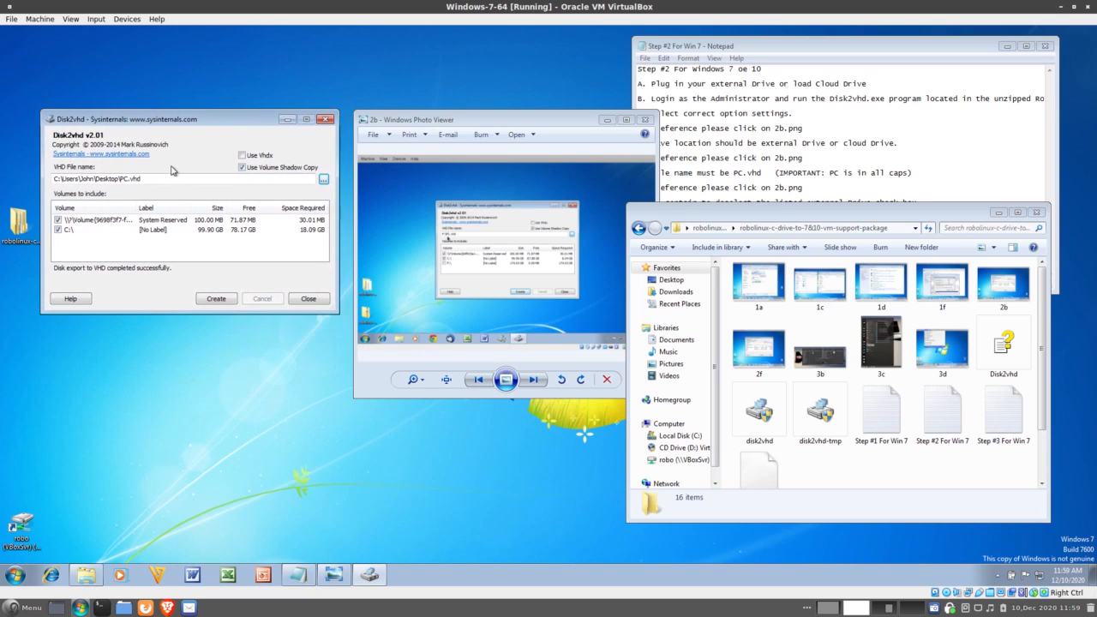
left_click(226, 299)
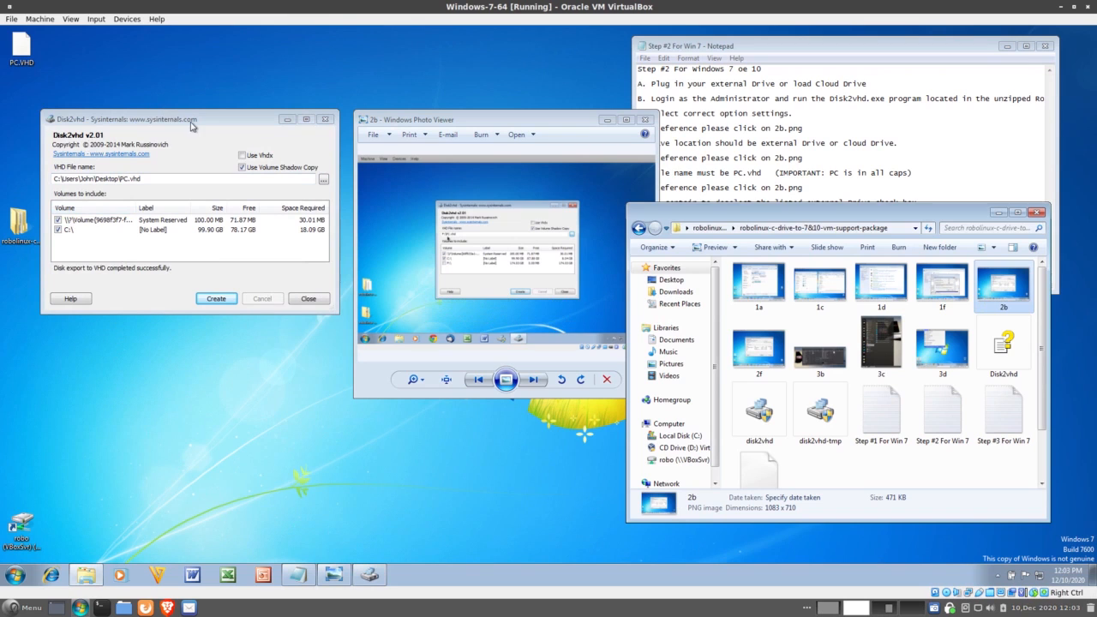
left_click_drag(193, 120, 197, 133)
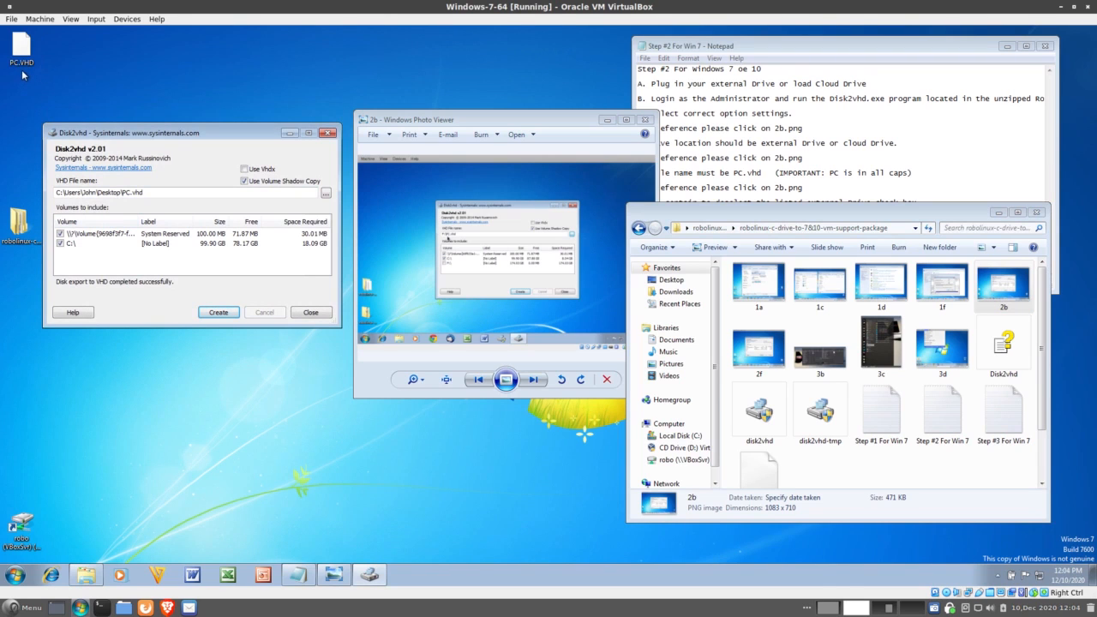
left_click_drag(19, 50, 31, 442)
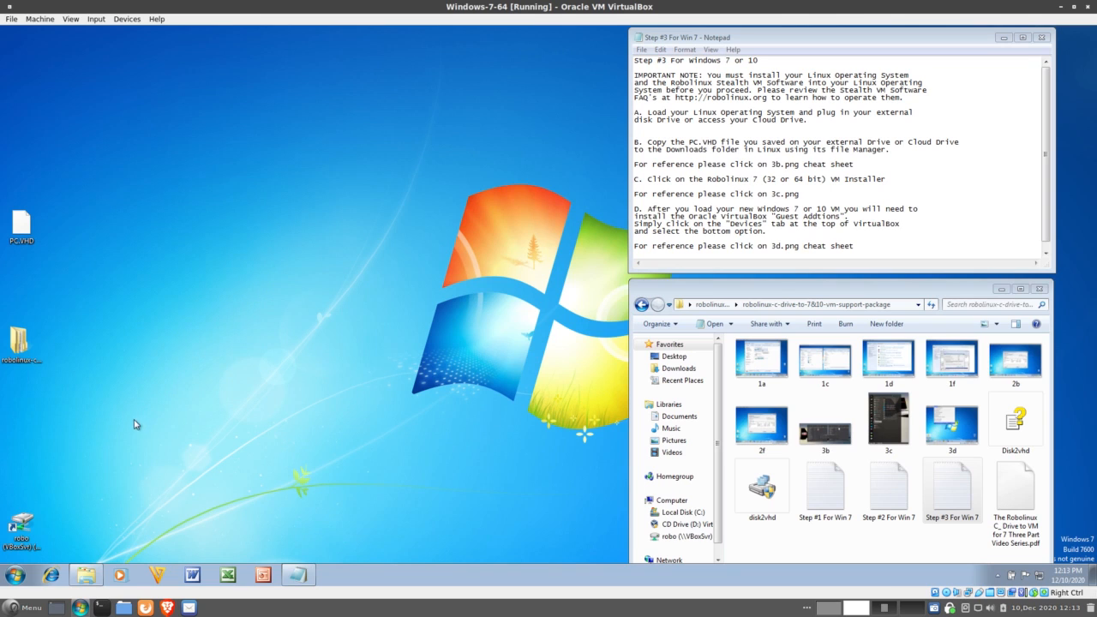
Step: Open the robo (VBoxSvr) shared folder and confirm PC.VHD there is 21.0 GB
left_click(20, 527)
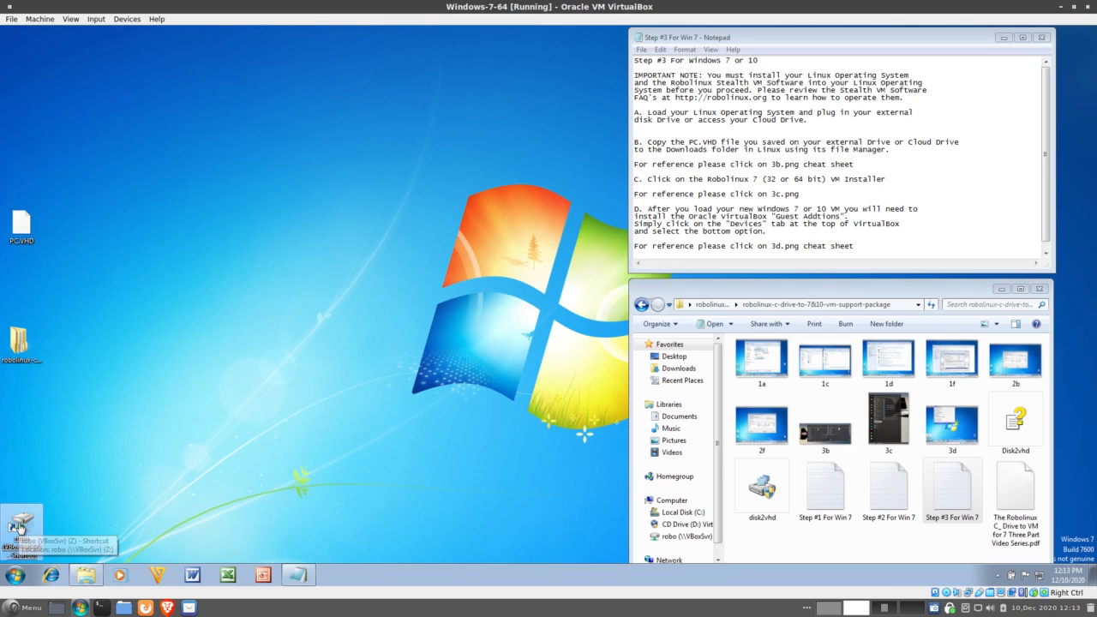
double_click(21, 527)
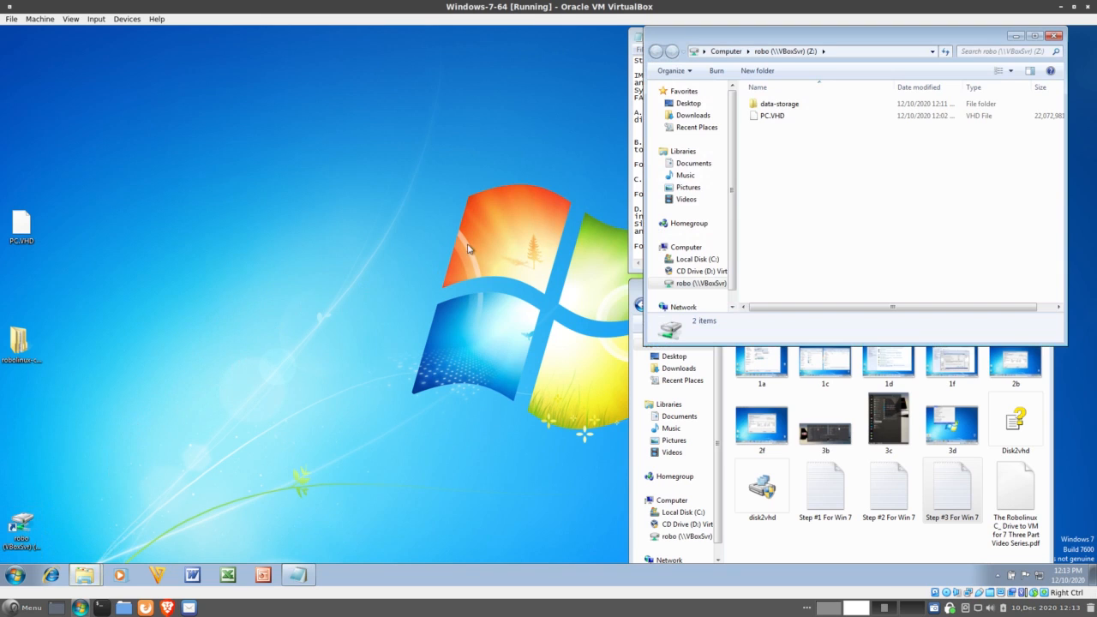
left_click_drag(818, 38, 282, 53)
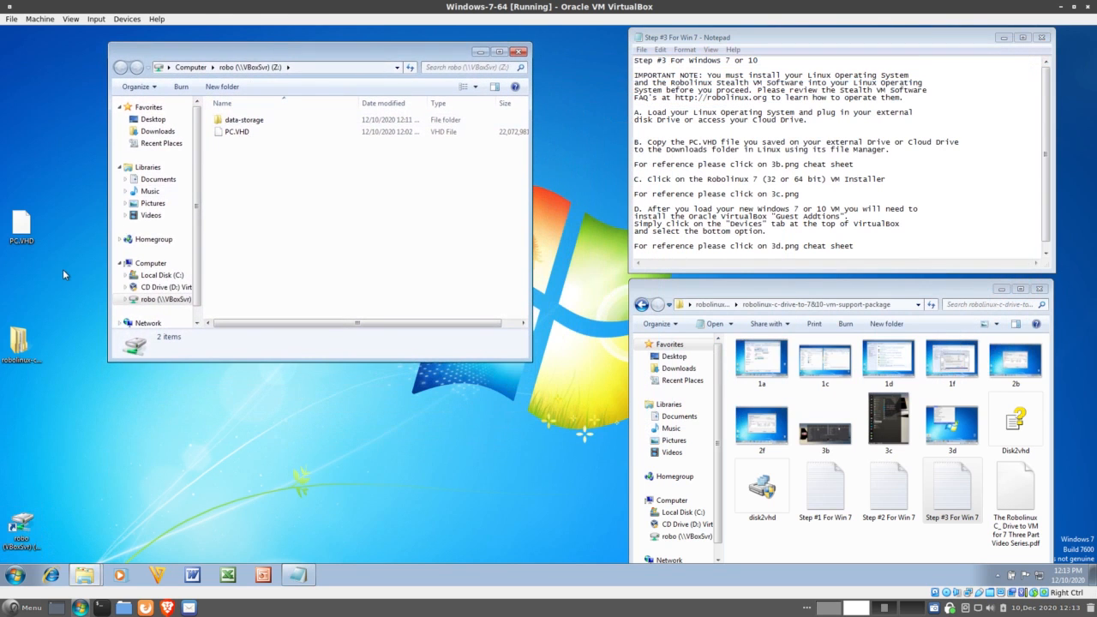
left_click(19, 229)
left_click(291, 135)
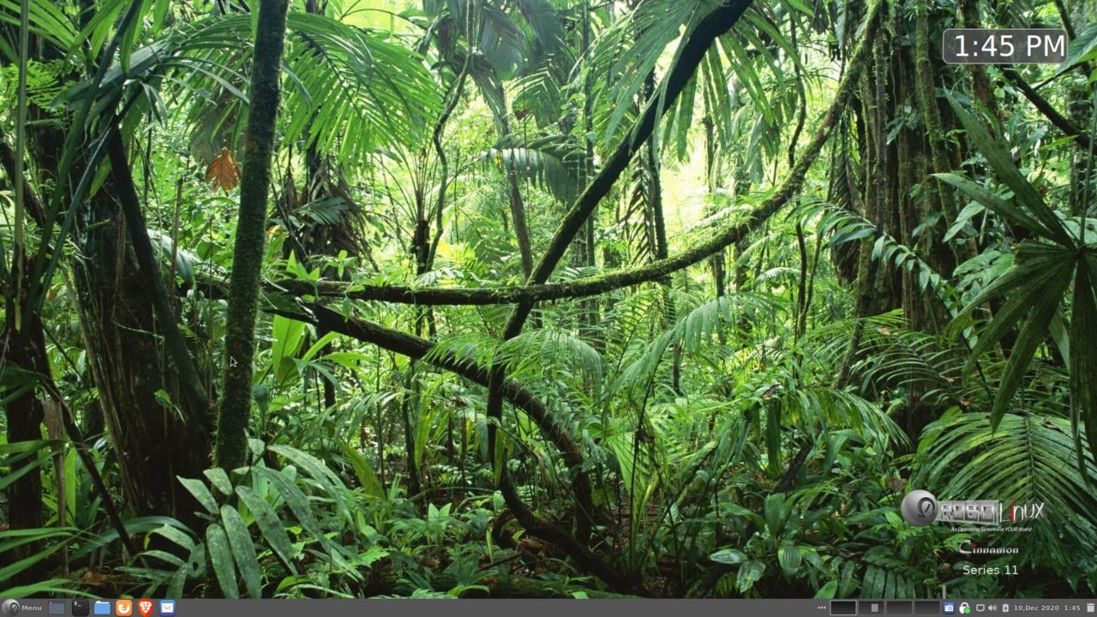
Step: Put PC.VHD from Documents into Downloads in Nemo, then close the file manager
left_click(102, 609)
double_click(588, 247)
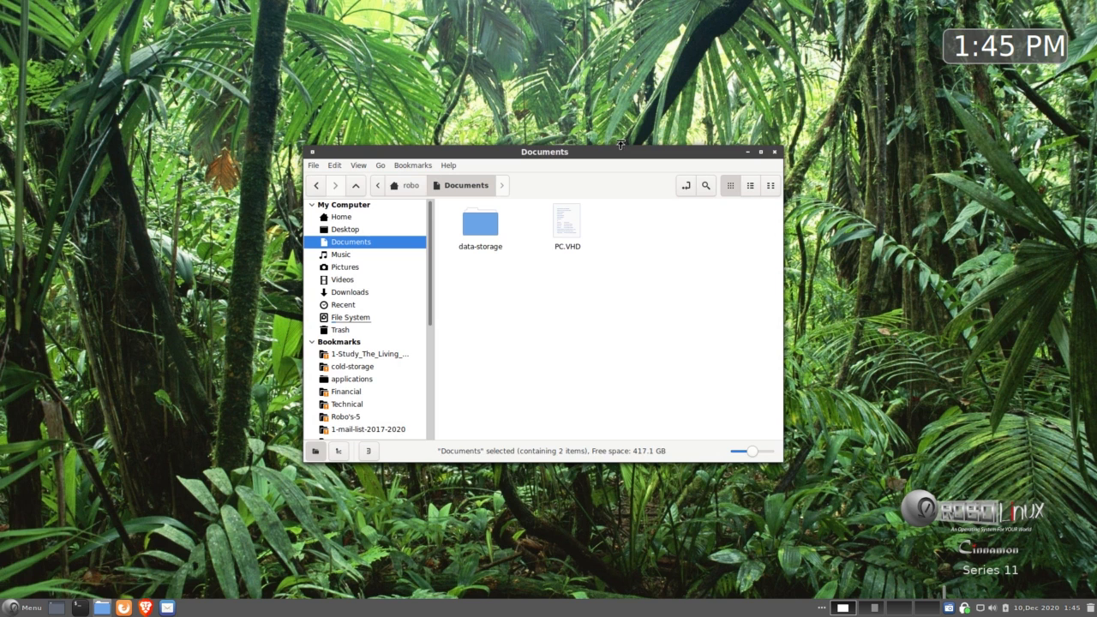
mouse_move(622, 148)
left_mouse_down()
mouse_move(656, 145)
mouse_move(637, 156)
left_mouse_up()
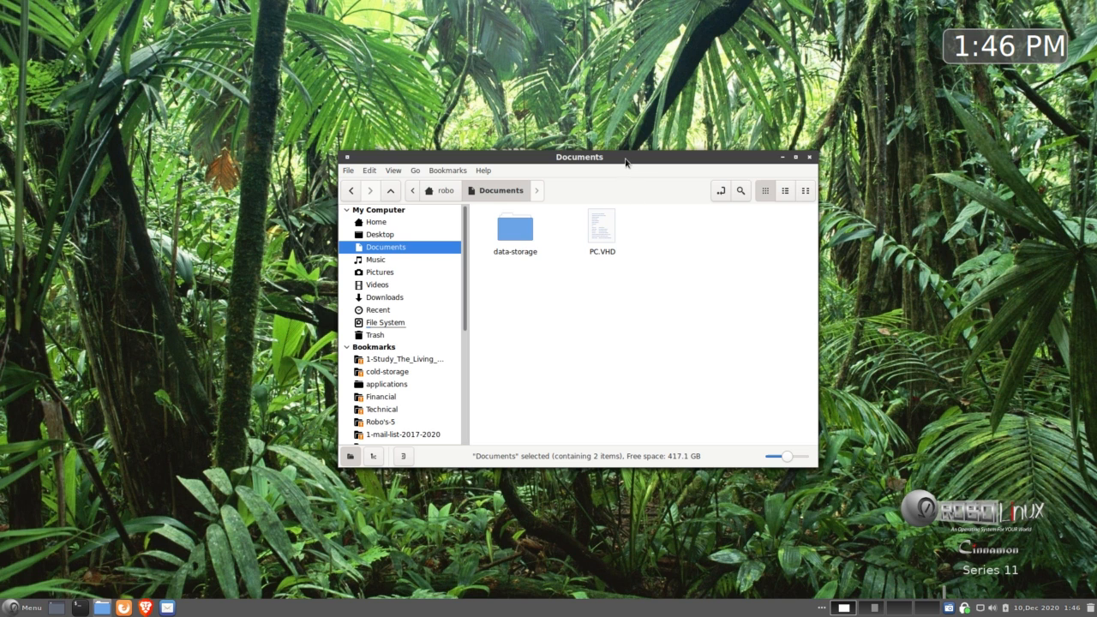
left_click_drag(628, 158, 636, 175)
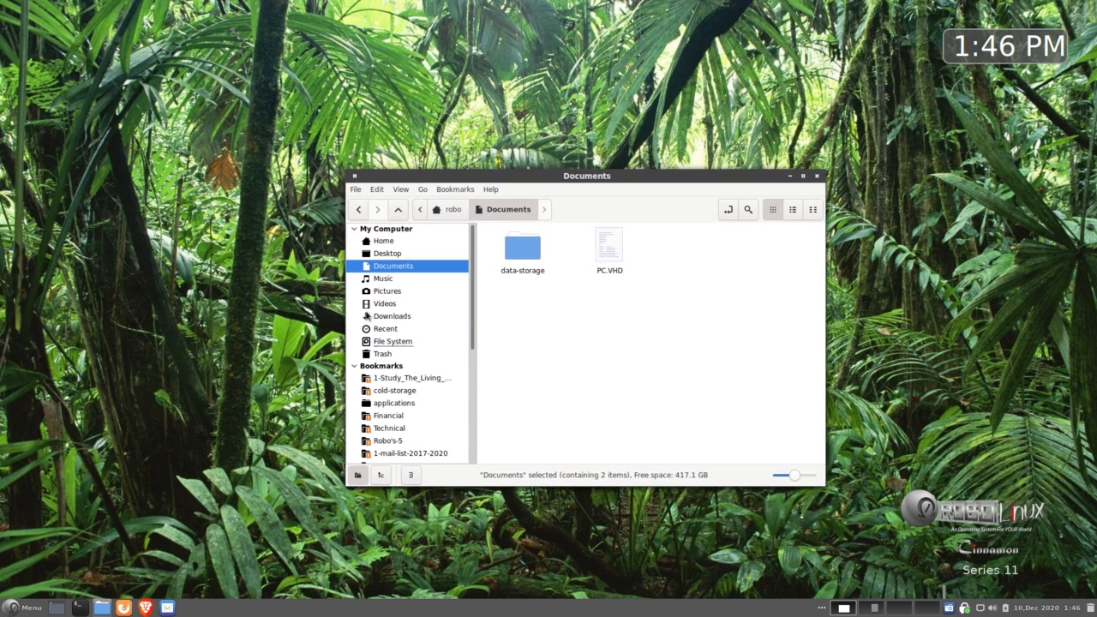
left_click(386, 317)
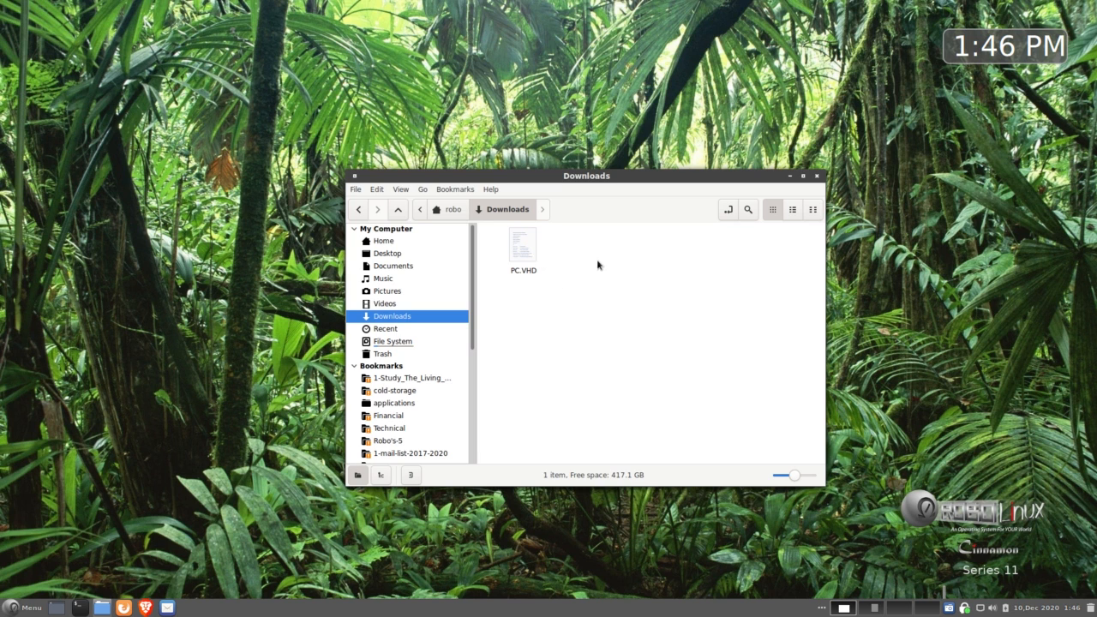
left_click_drag(651, 176, 663, 166)
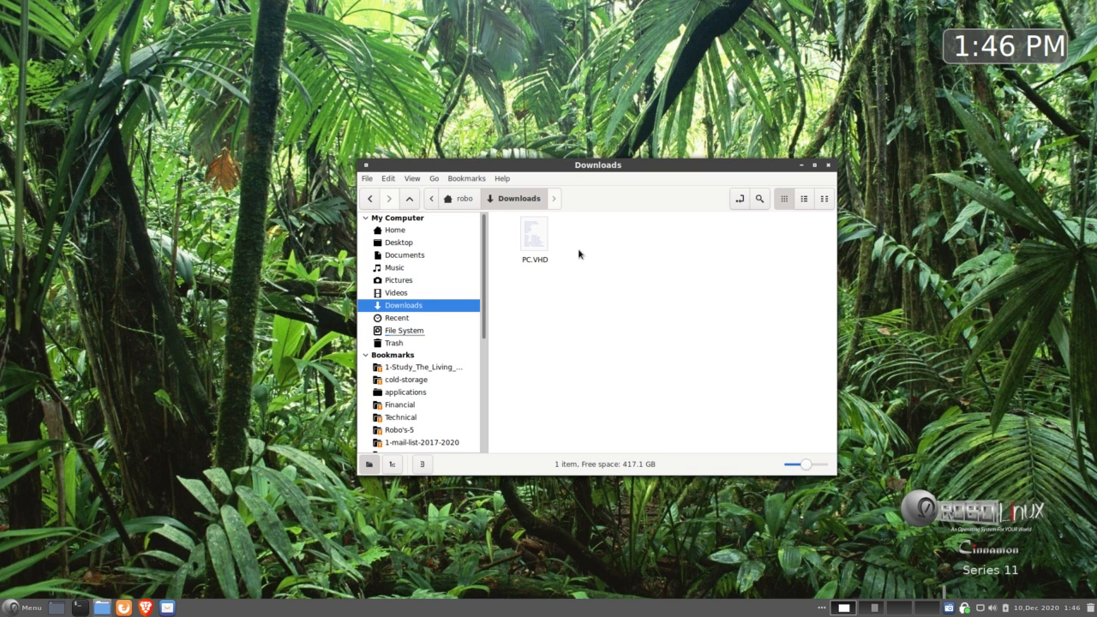
left_click(828, 165)
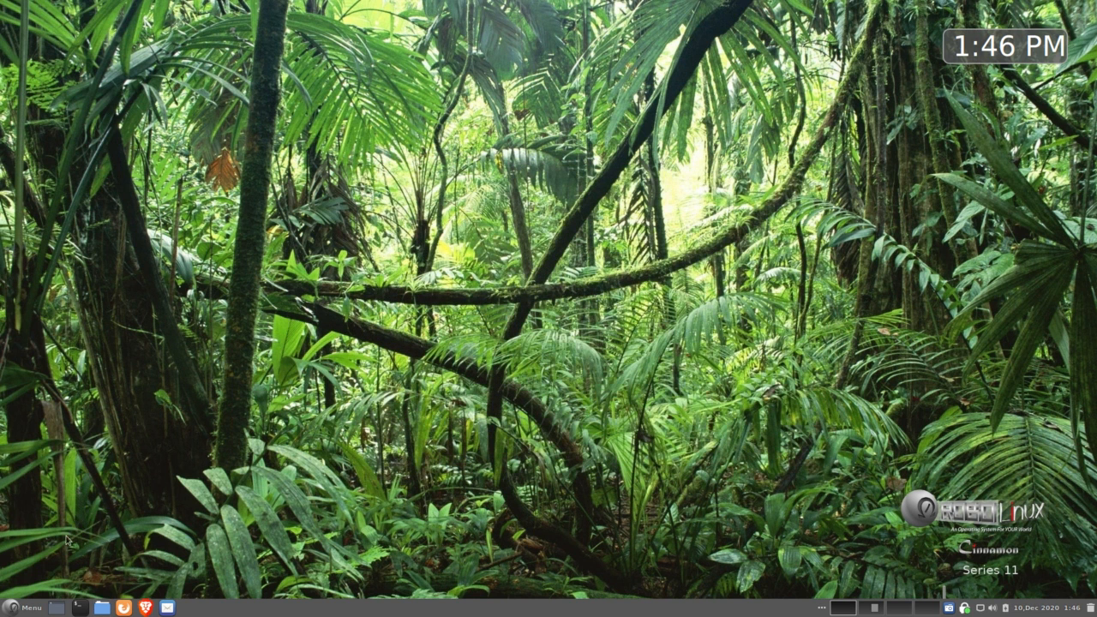
left_click(17, 610)
Step: Launch '2d. Windows 7 (64) VM Installer' from the Stealth VM menu
mouse_move(101, 503)
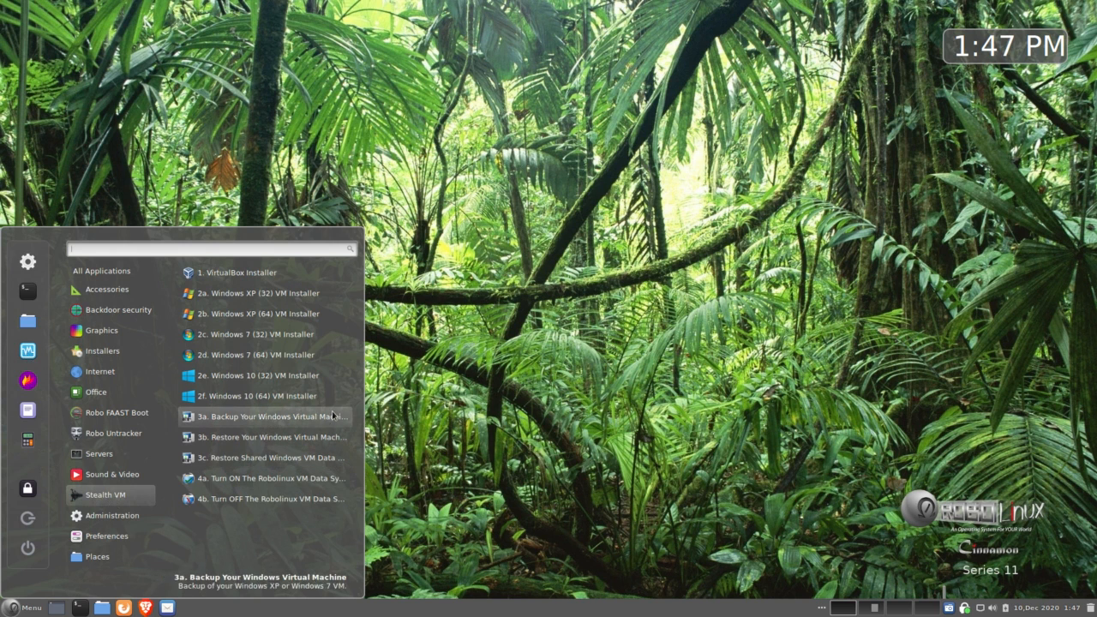
left_click(321, 357)
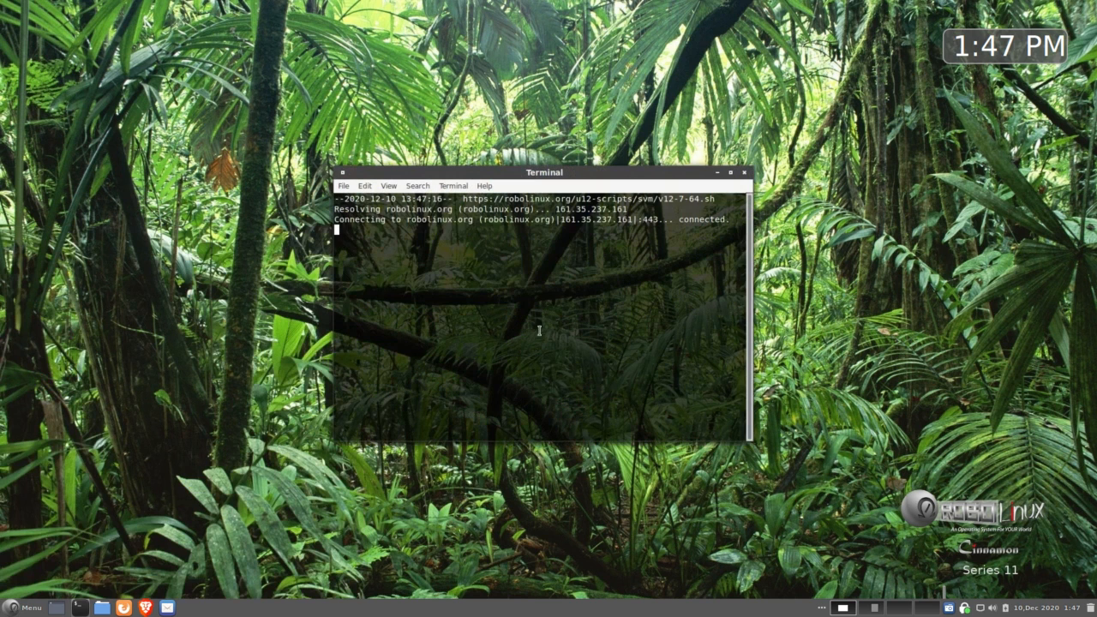
Step: Accept the installer's instructions so v12-7-64.sh converts PC.VHD to VDI and registers Windows-7-64
left_click_drag(564, 174, 558, 194)
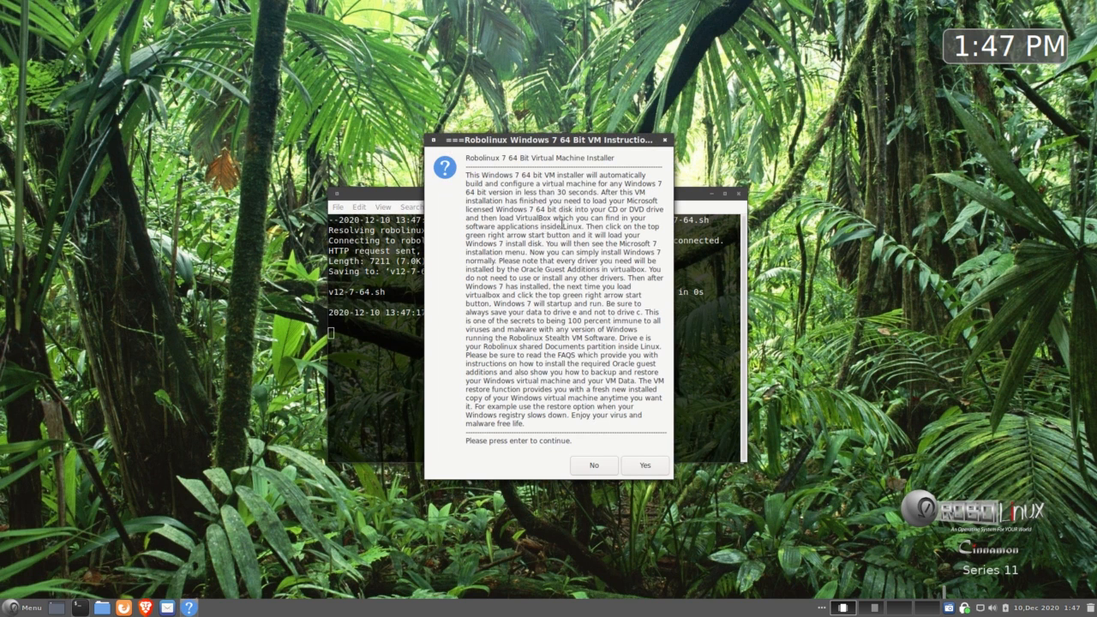
left_click(643, 466)
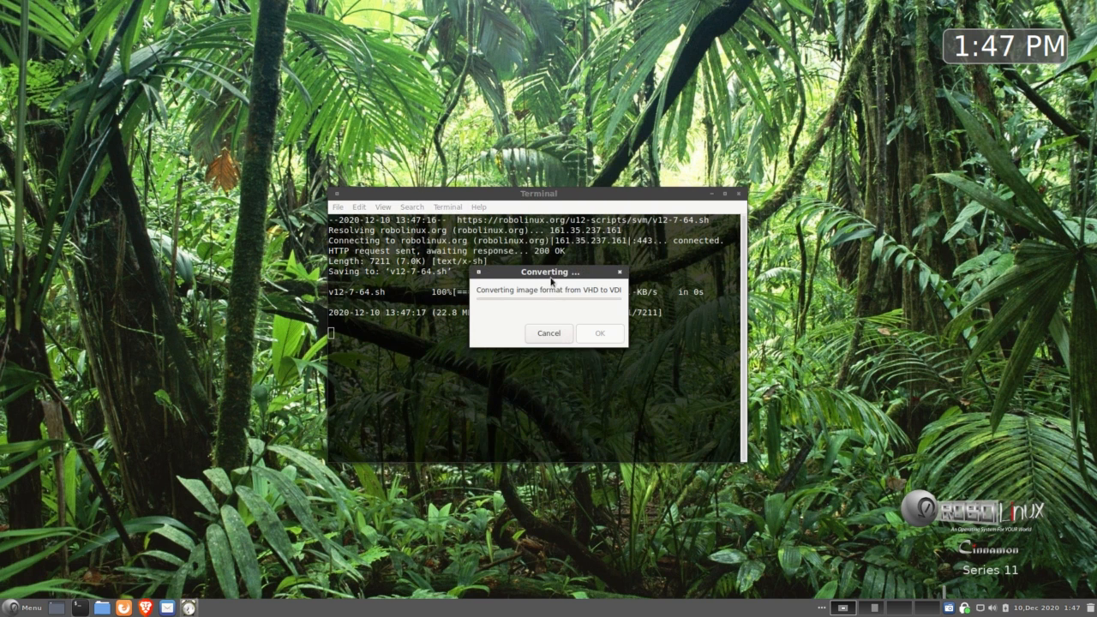
left_click_drag(550, 281, 531, 347)
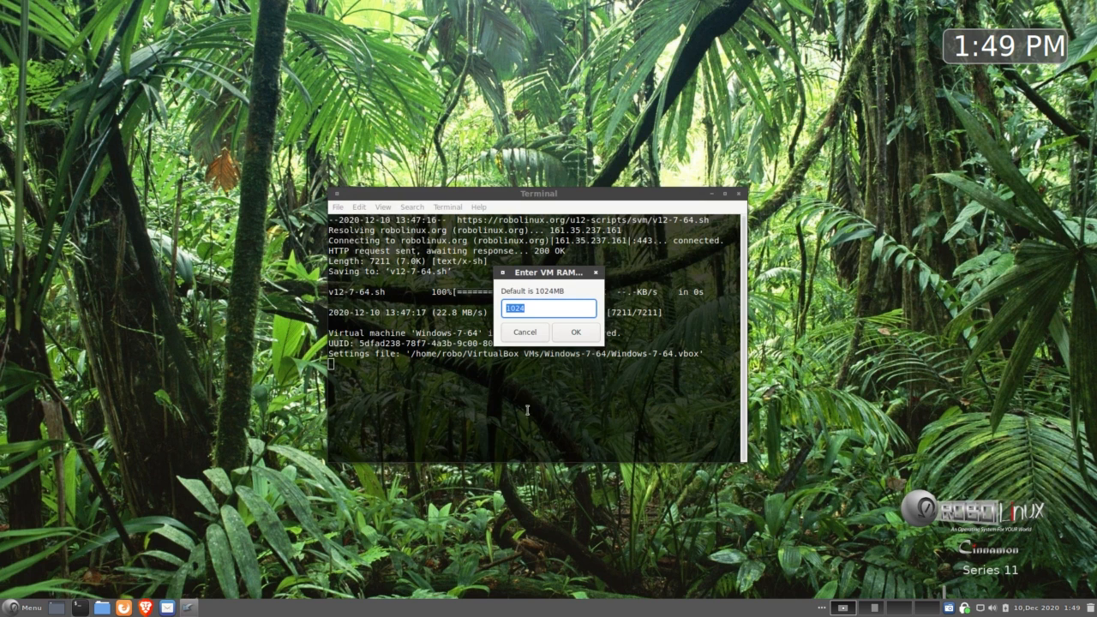
Step: Replace the default 1024 MB VM RAM with 4096 MB and confirm it
left_click_drag(541, 276, 515, 375)
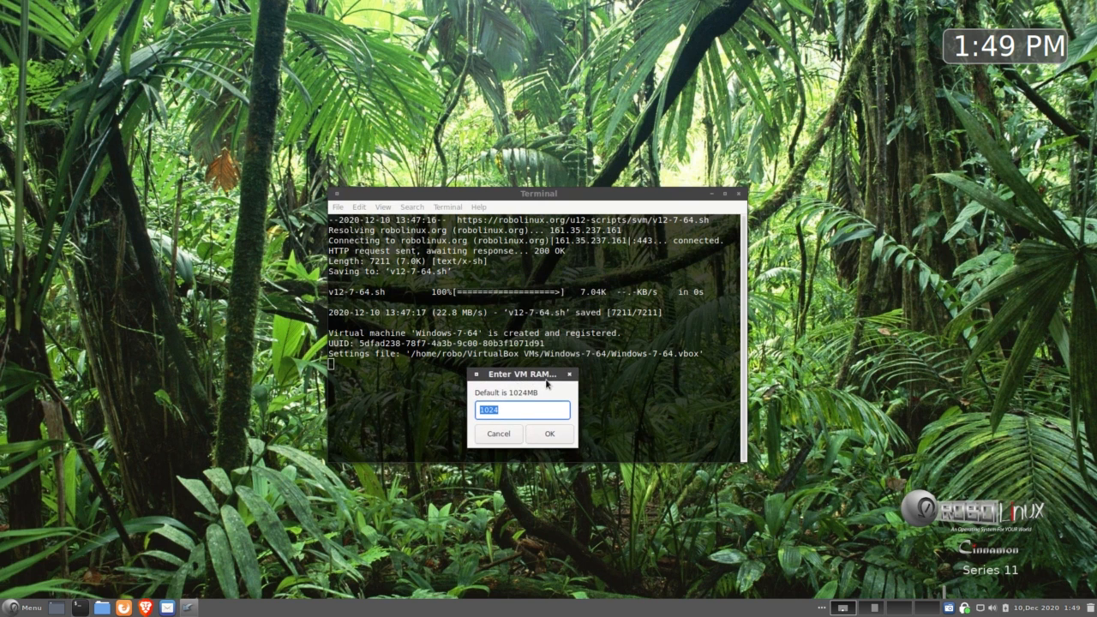
left_click(509, 409)
key("BackSpace")
key("BackSpace")
key("BackSpace")
key("BackSpace")
type("4096")
left_click_drag(515, 374, 509, 377)
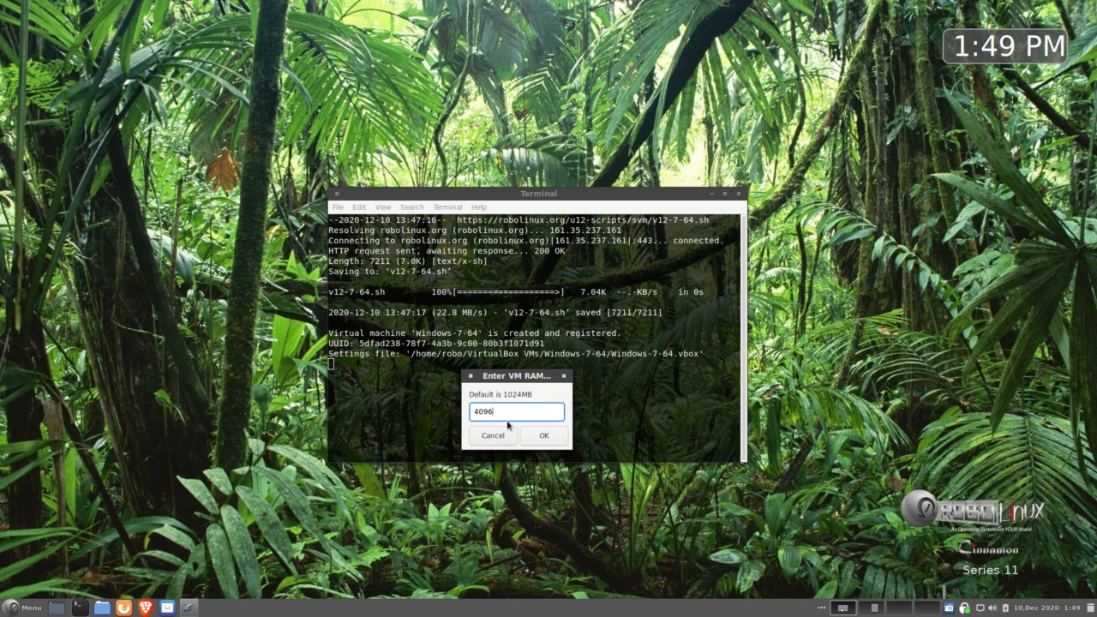
left_click(547, 437)
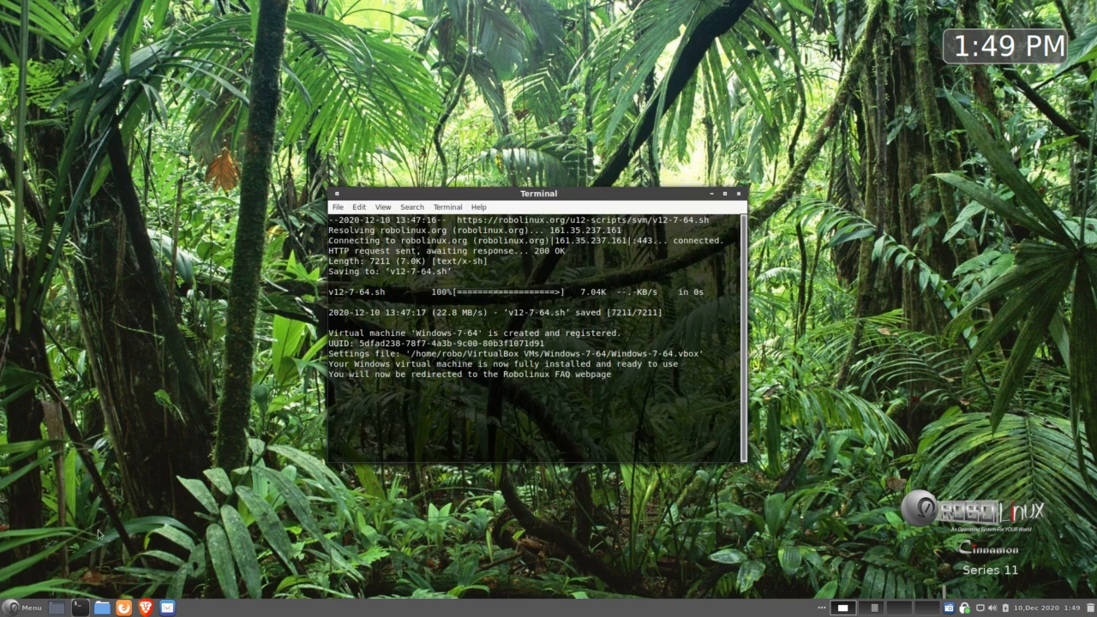
left_click(30, 609)
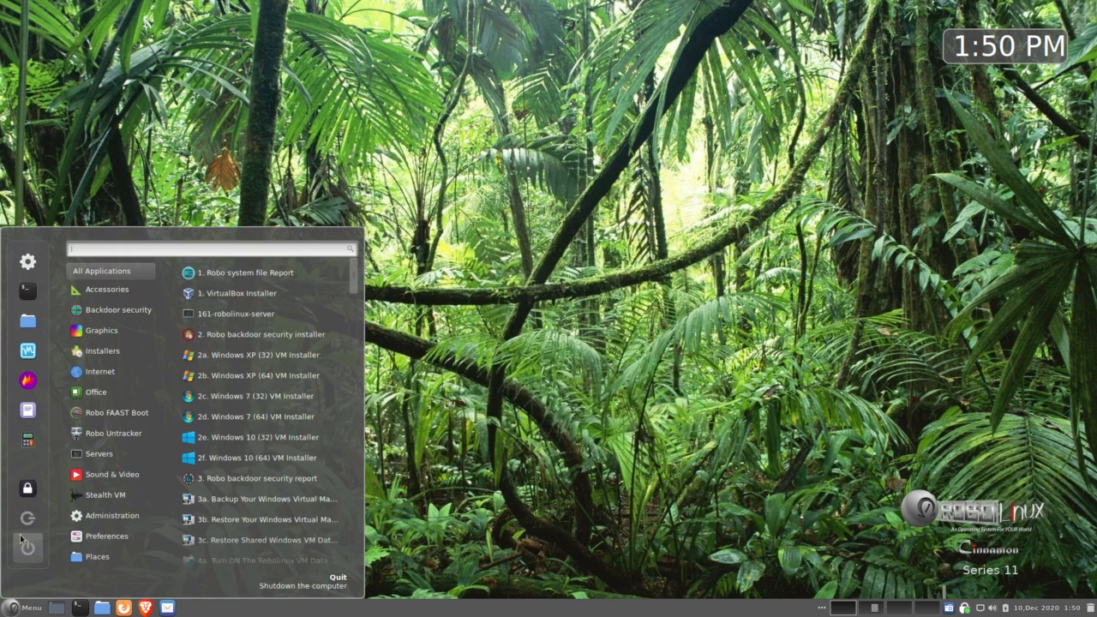
Step: Select Windows-7-64 in VirtualBox Manager and start the virtual machine
left_click(27, 351)
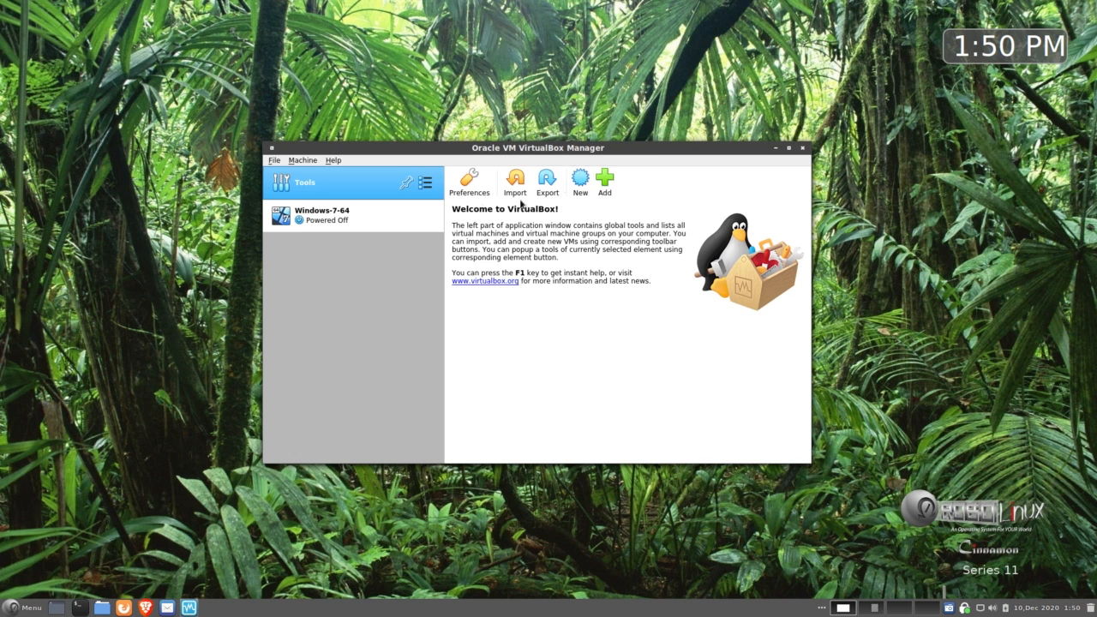
left_click(348, 222)
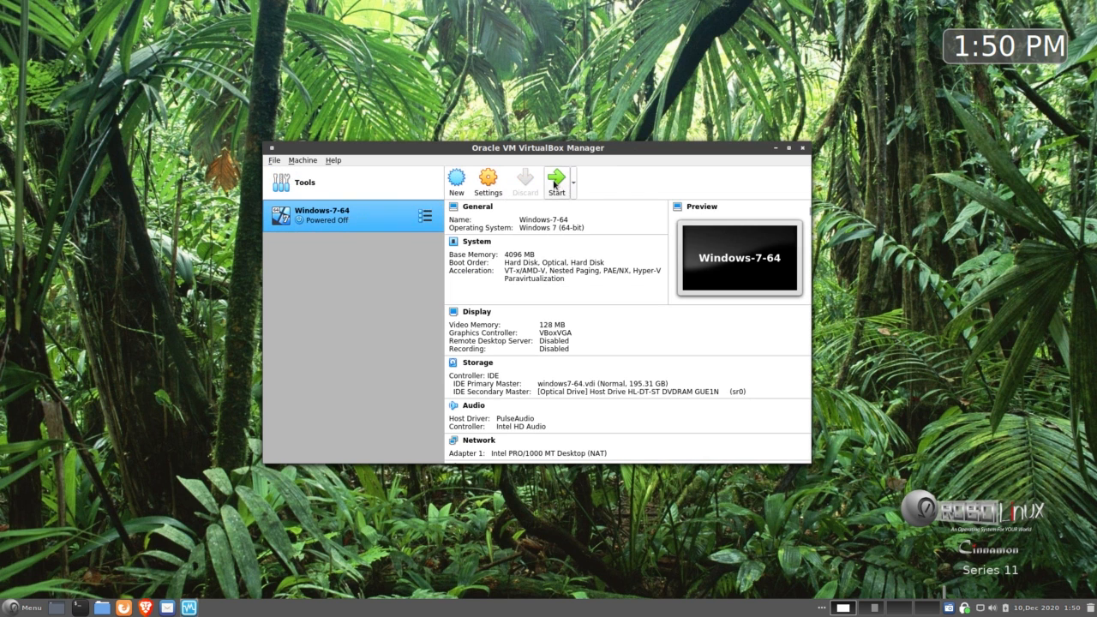
left_click(555, 182)
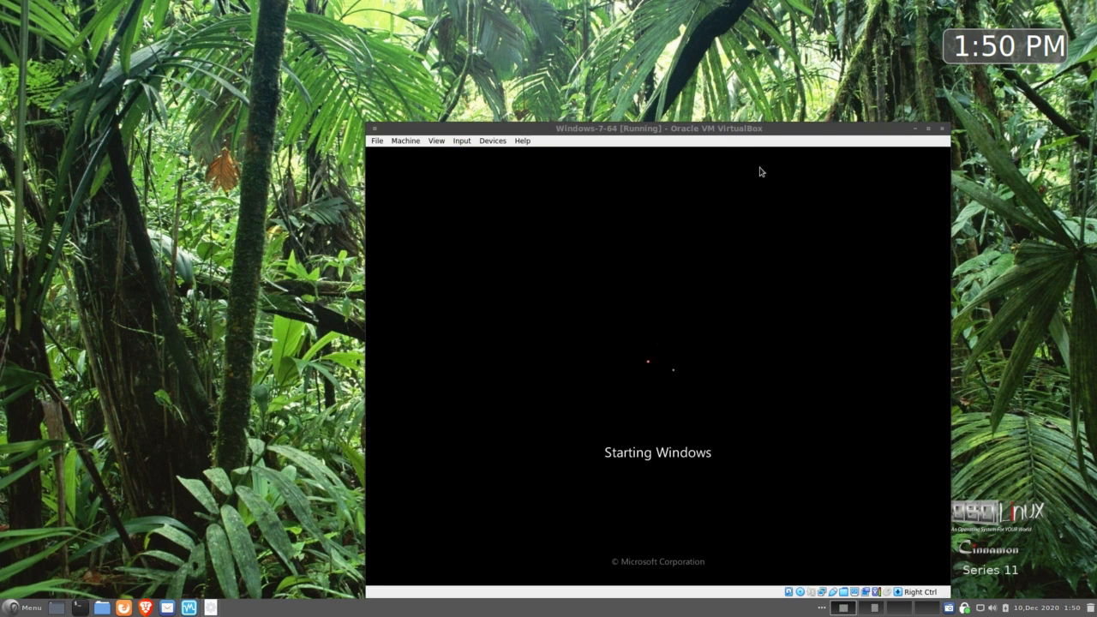
Step: Move the VM window up and left while the Windows 7 guest boots to its desktop
left_click_drag(720, 132, 630, 59)
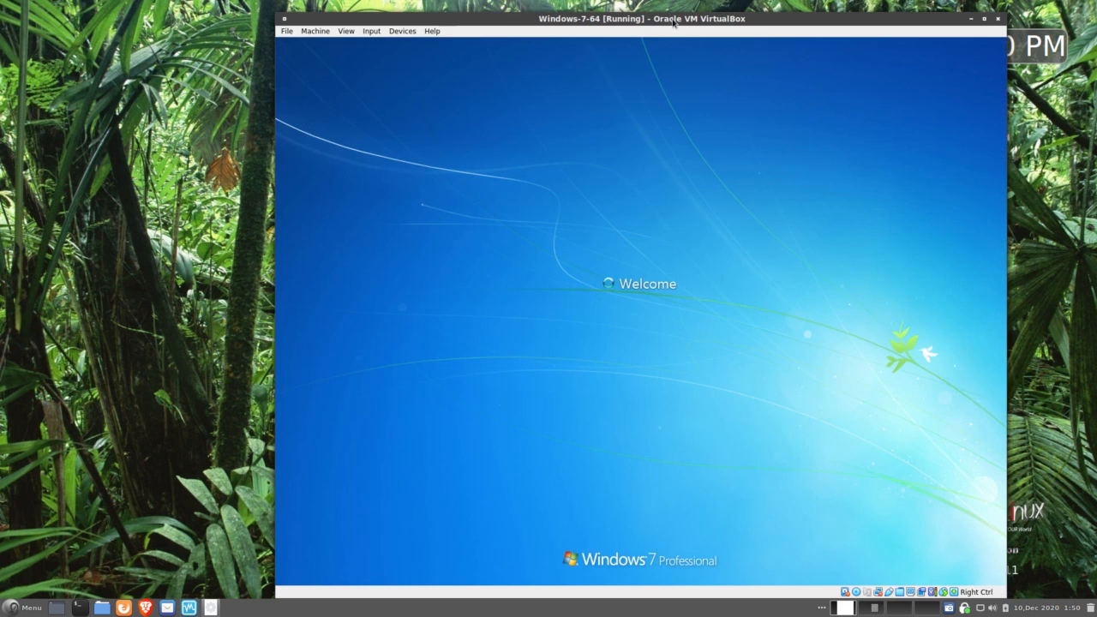
left_click_drag(672, 17, 543, 16)
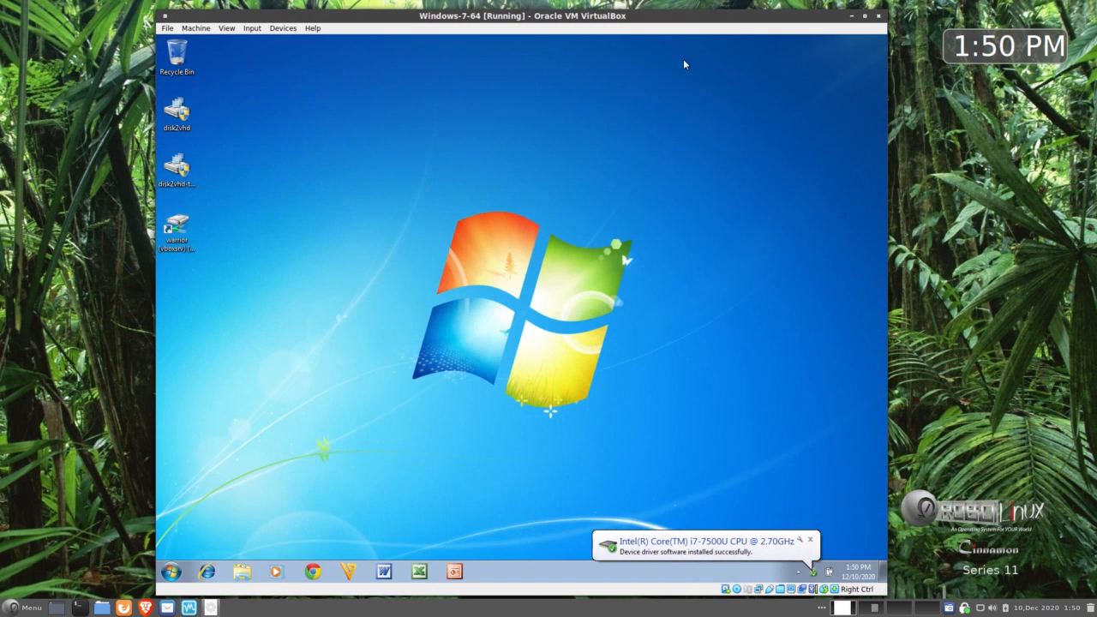
left_click_drag(678, 17, 668, 15)
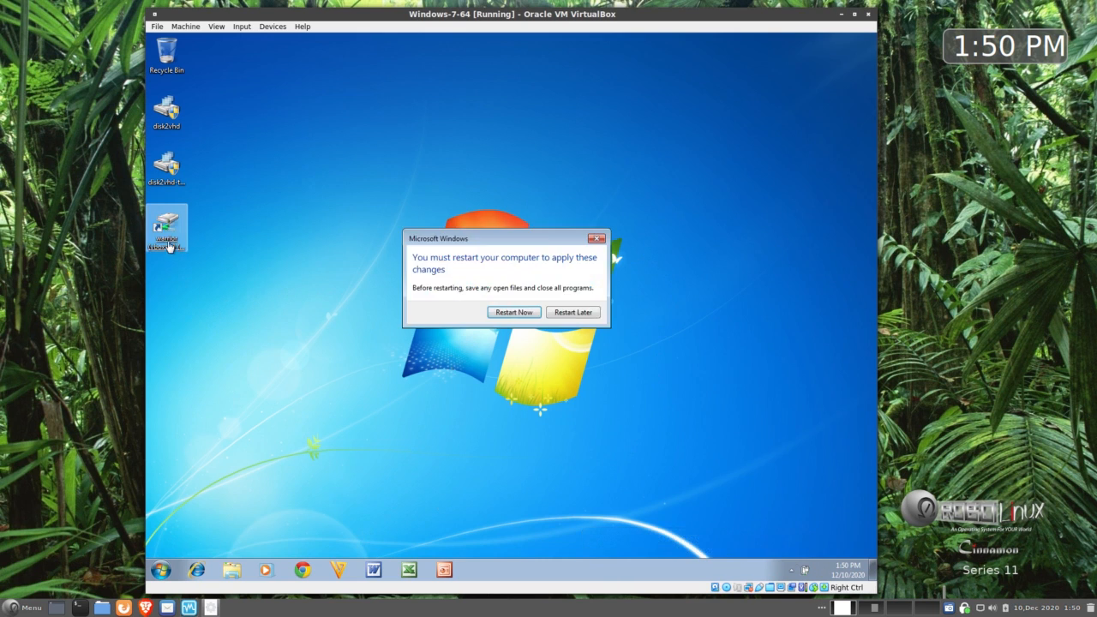
Step: Dismiss the guest's restart prompt with Restart Now, then nudge the VM window slightly left
left_click(515, 312)
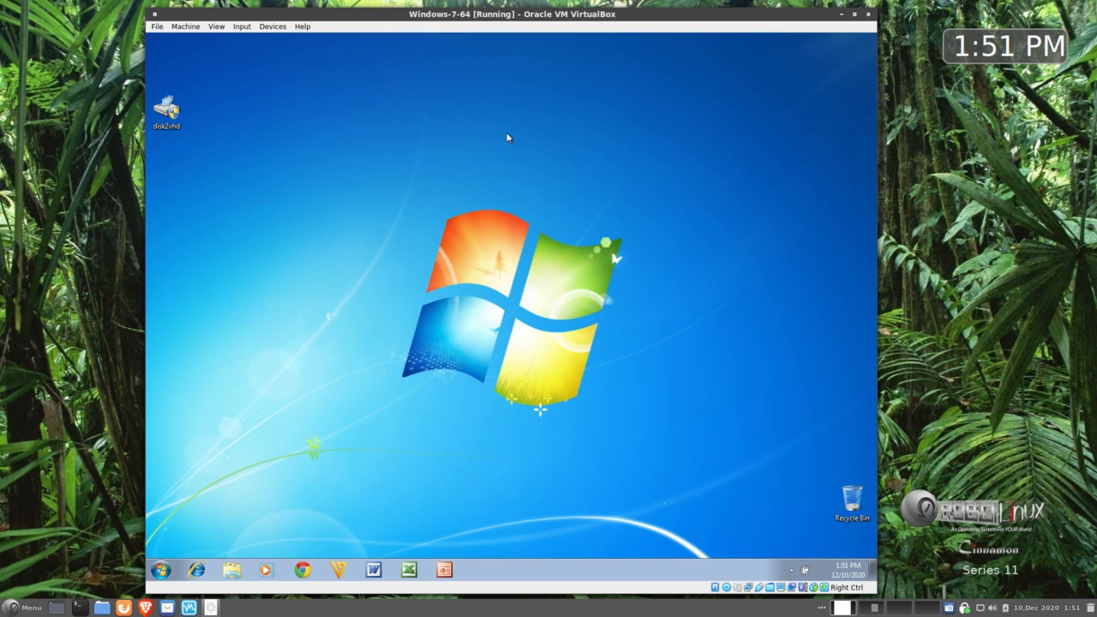
left_click(268, 27)
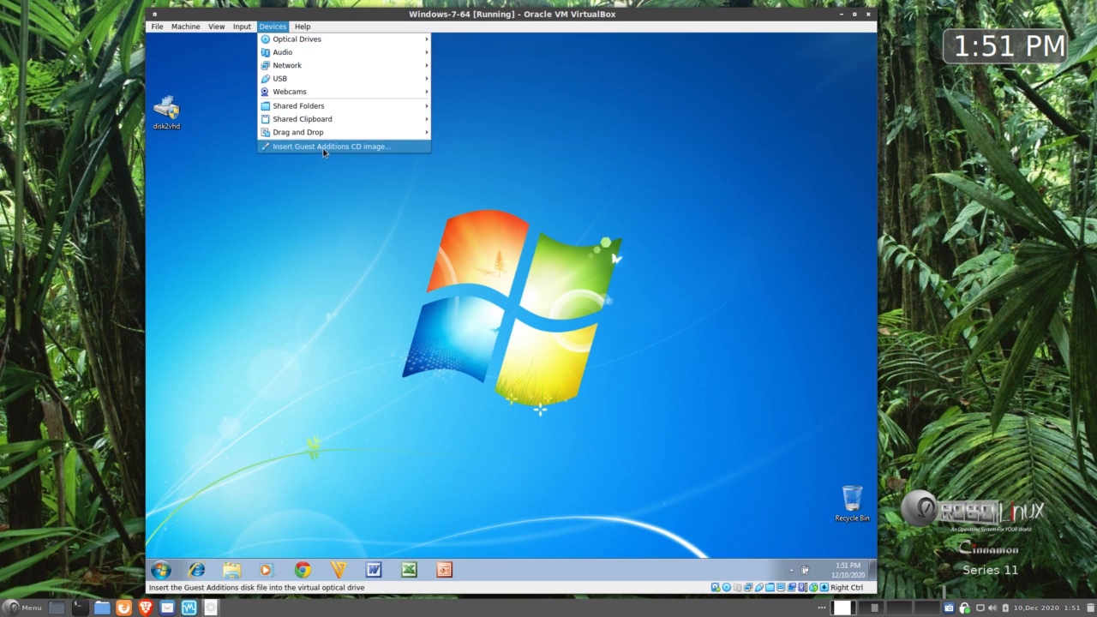
left_click(501, 143)
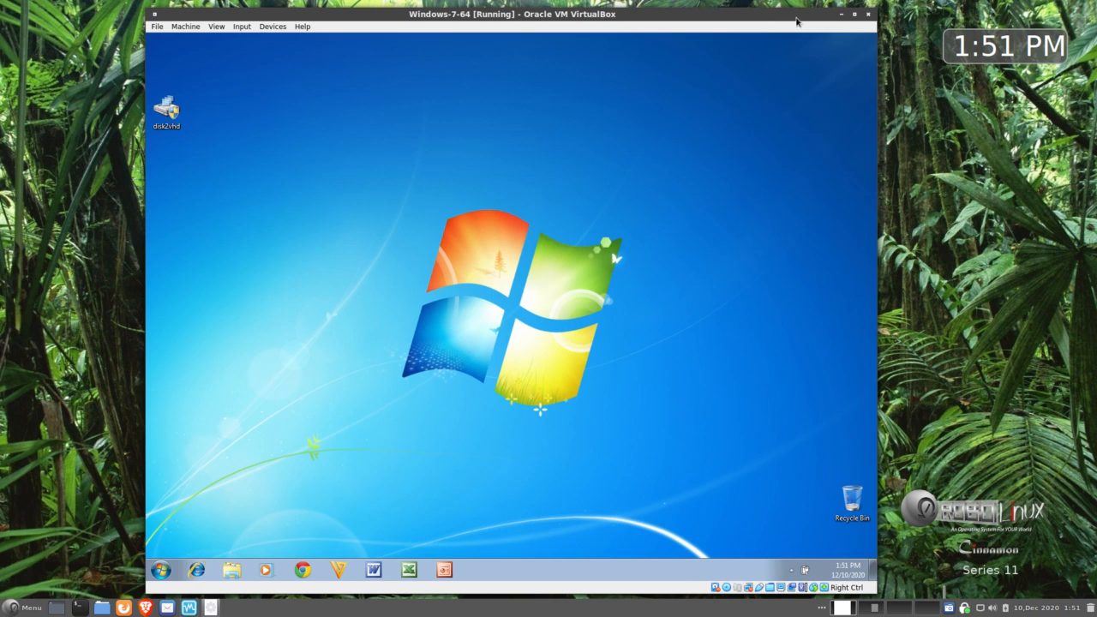
left_click_drag(797, 18, 777, 12)
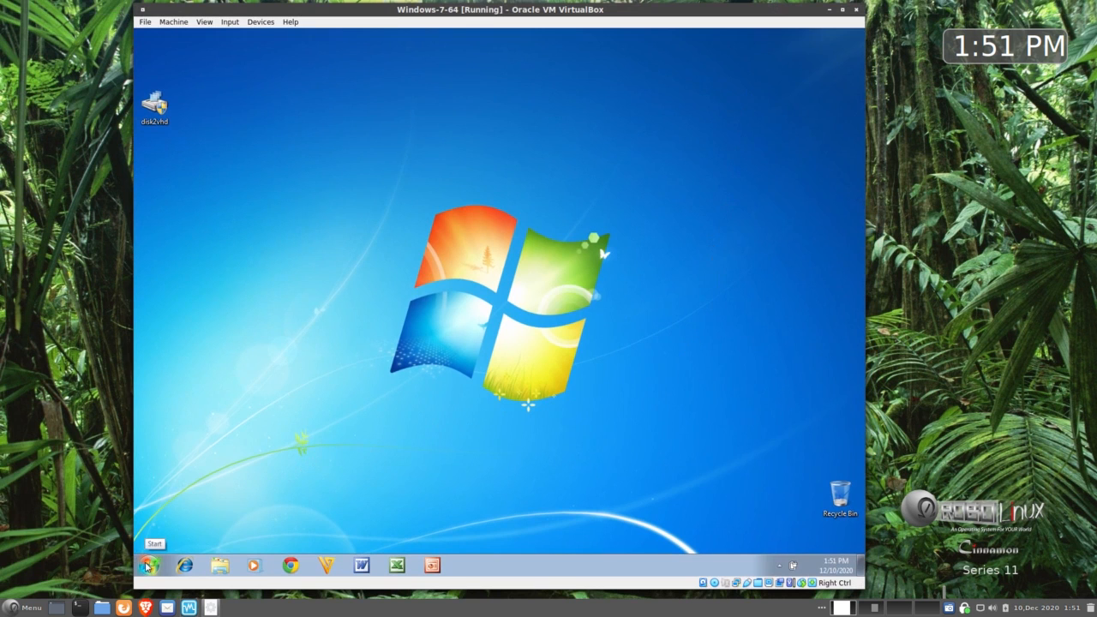
Step: Power off the running Windows-7-64 machine from File > Close
left_click(145, 23)
left_click(172, 77)
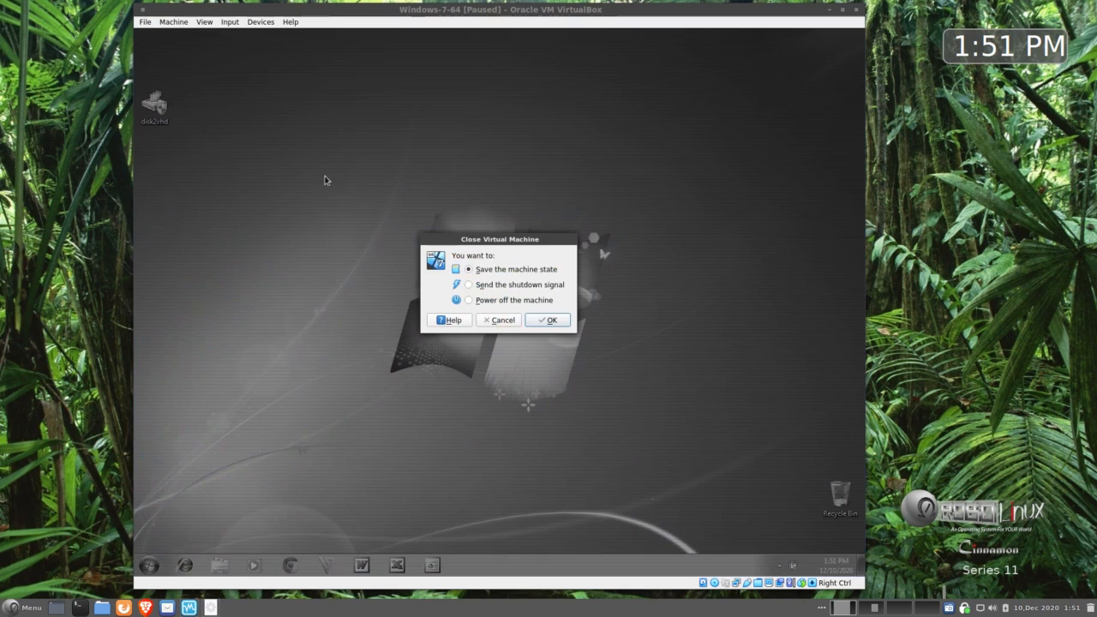
left_click(469, 299)
left_click(548, 321)
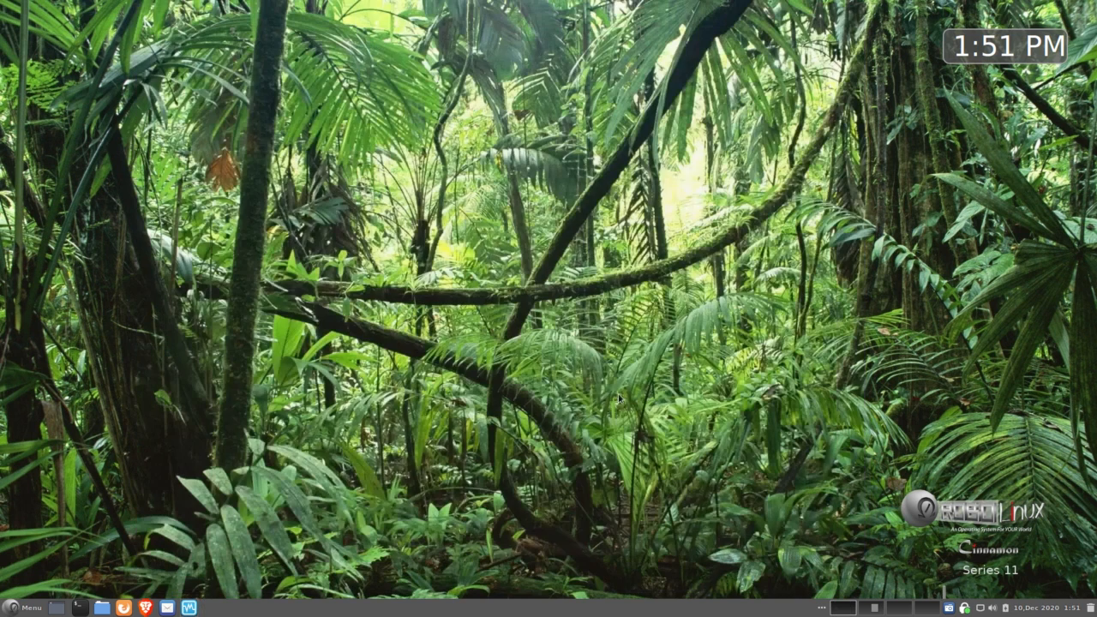
Step: In the VirtualBox Manager, enable audio output in the Windows-7-64 Audio settings
left_click(190, 608)
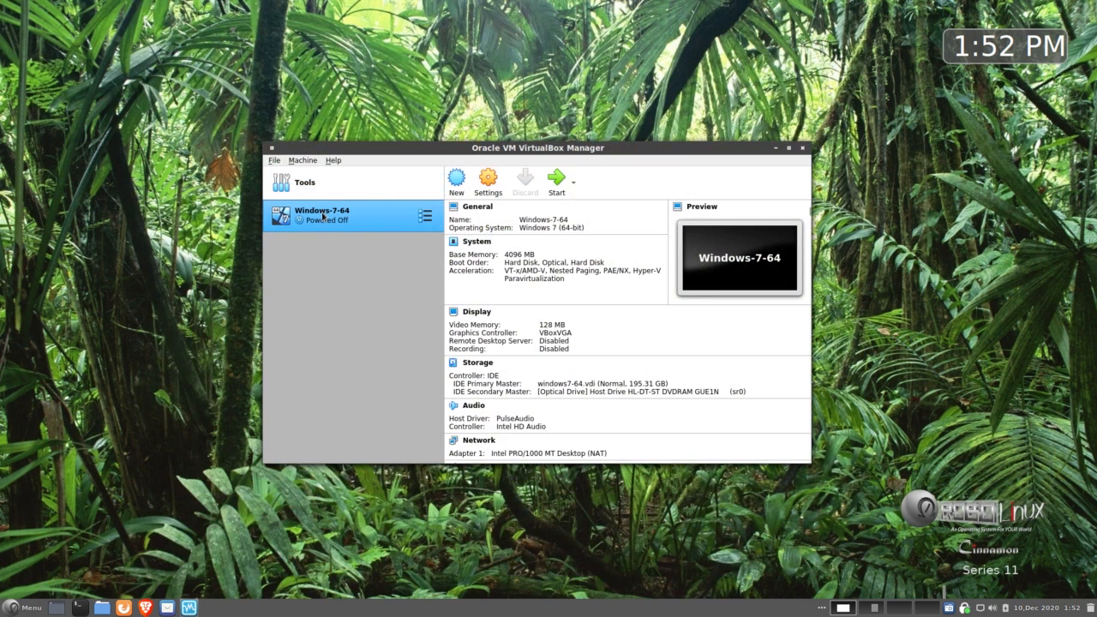
scroll(467, 274, "down", 3)
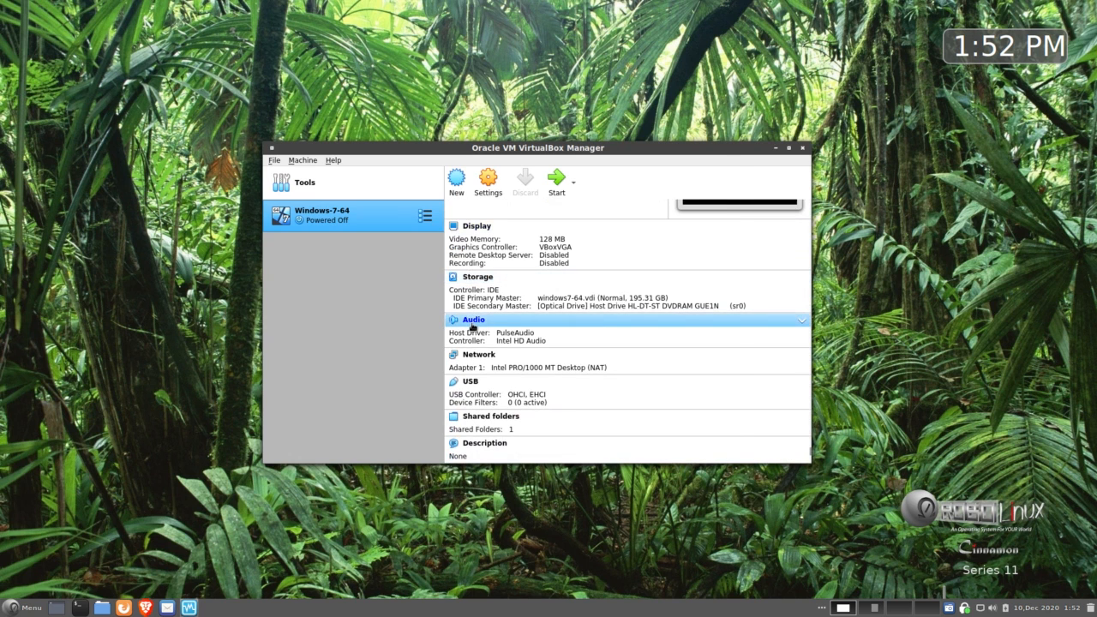
left_click(472, 324)
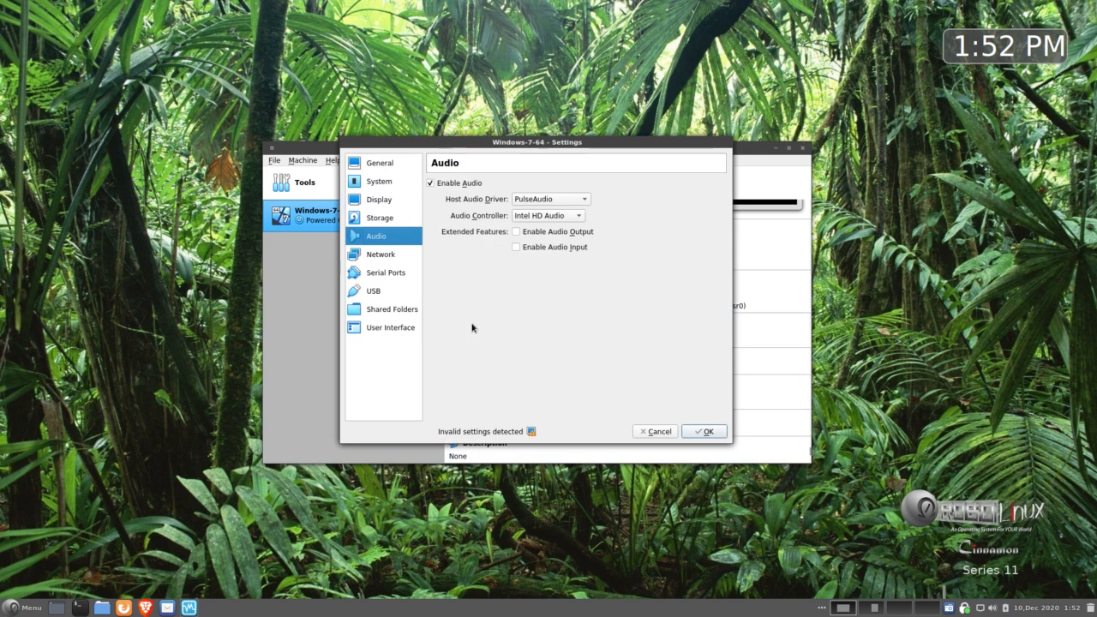
left_click(515, 232)
left_click(704, 432)
left_click_drag(563, 149, 502, 167)
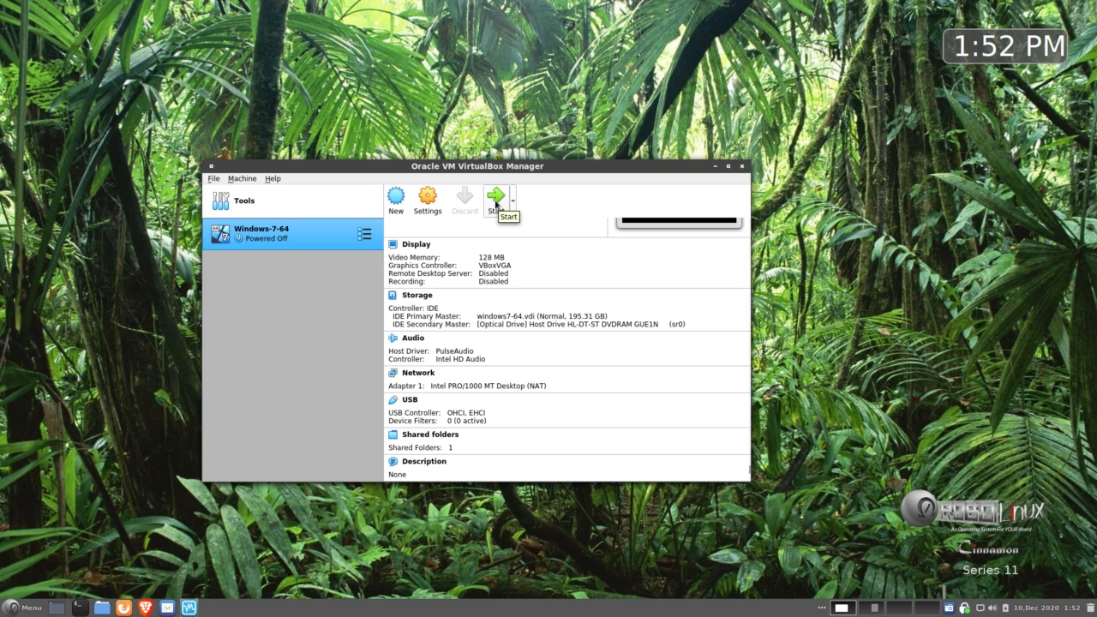
Step: Start Windows-7-64 again and choose Restart Later in the guest's restart prompt
left_click(496, 200)
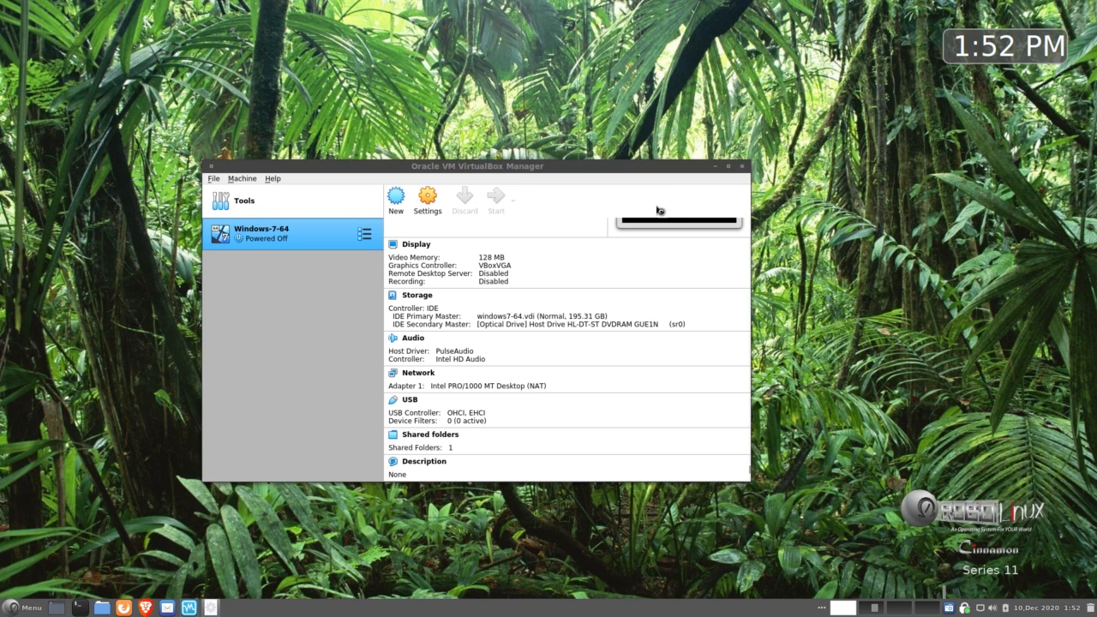
left_click(715, 167)
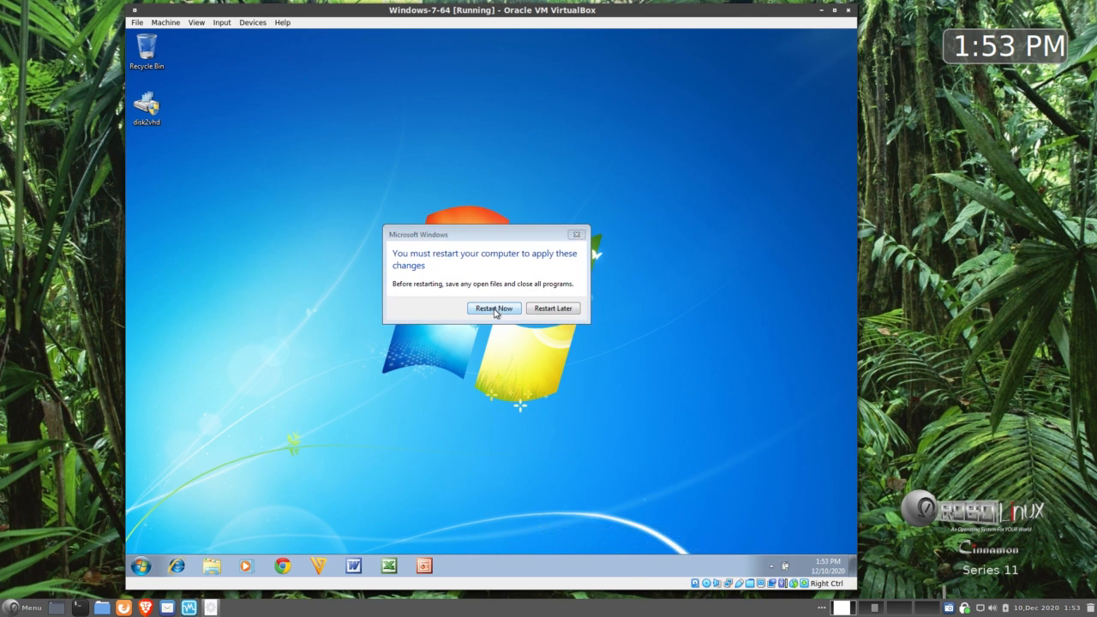
left_click(553, 308)
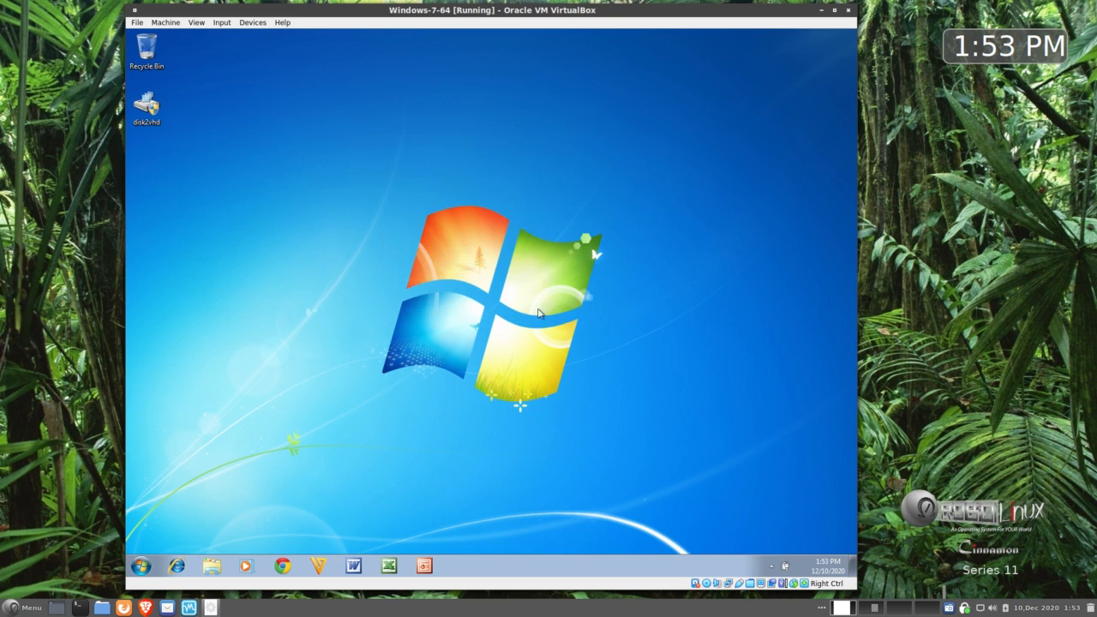
Step: Download the Guest Additions 6.1.10 image, overwrite the existing file, and insert it into the guest
left_click(253, 23)
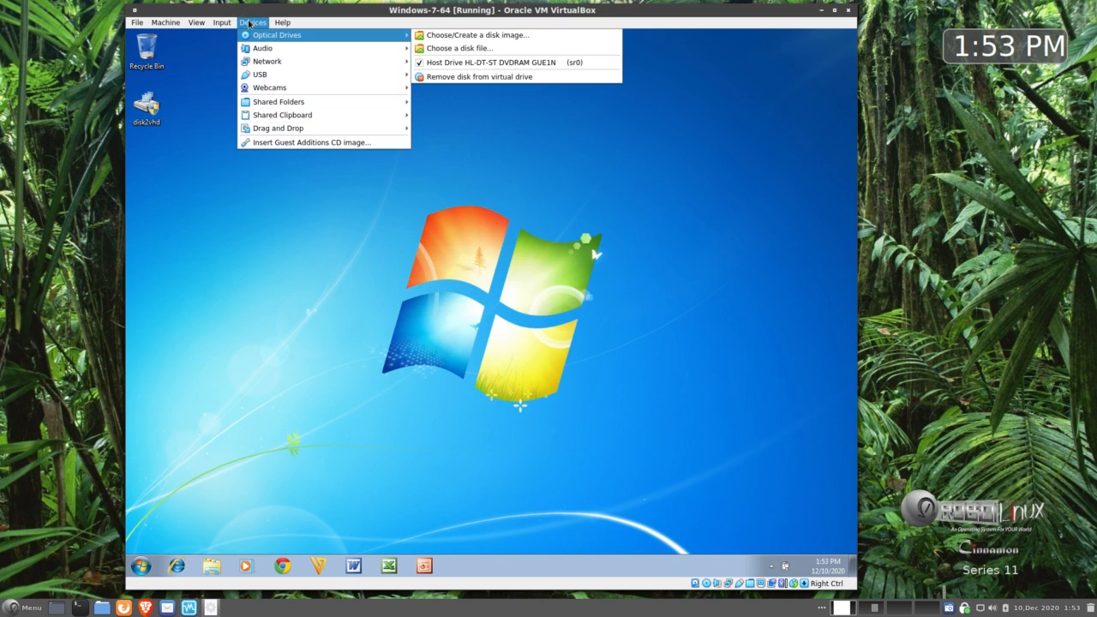
left_click(287, 143)
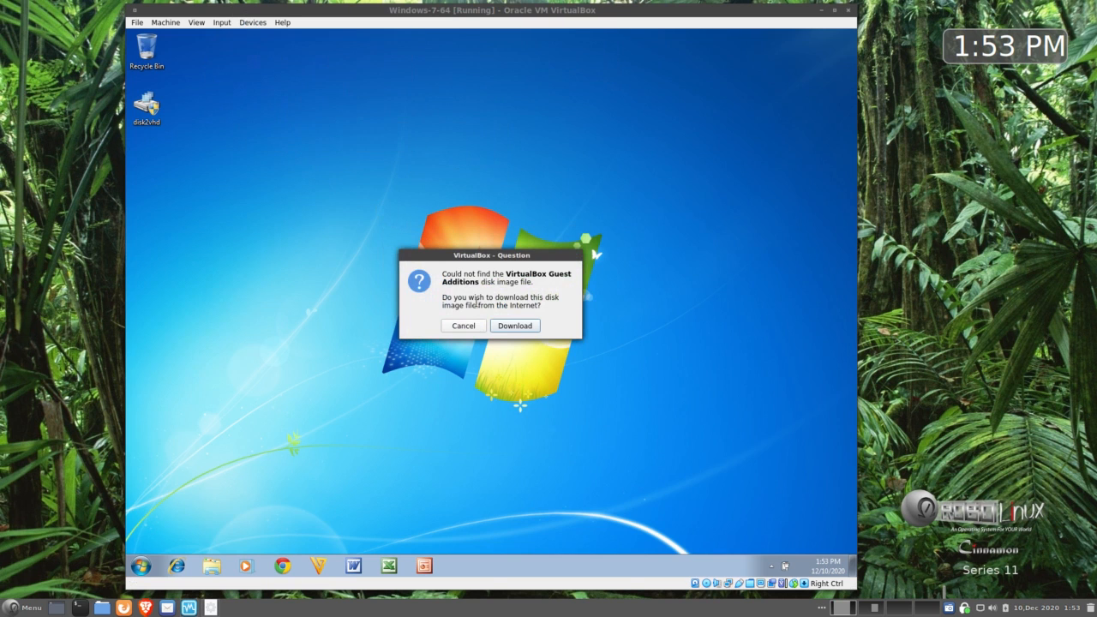
left_click(504, 326)
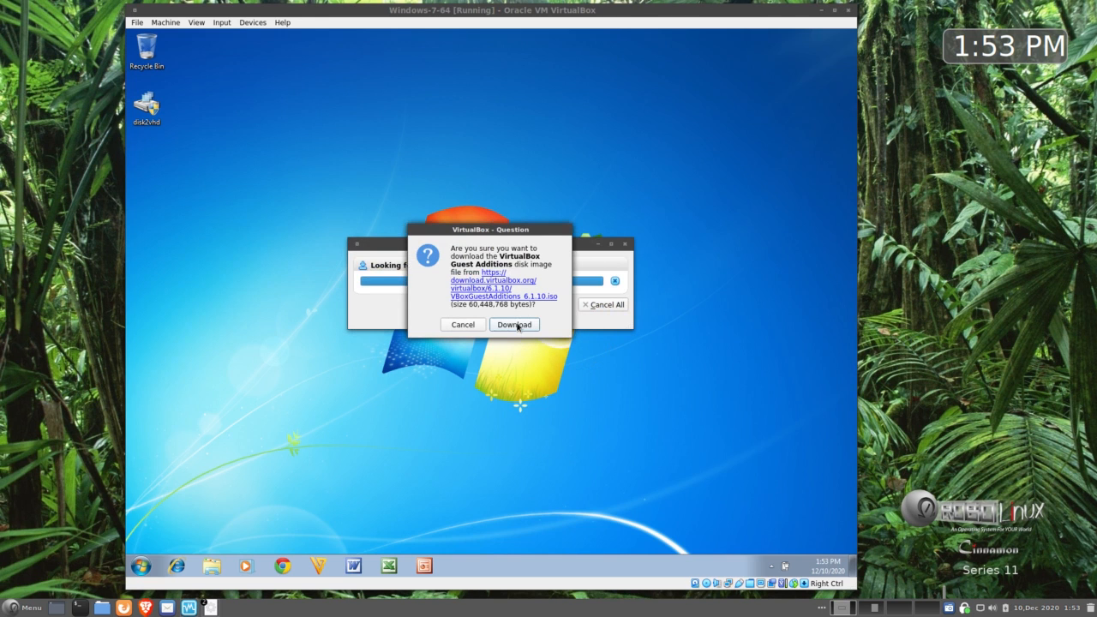
left_click(515, 325)
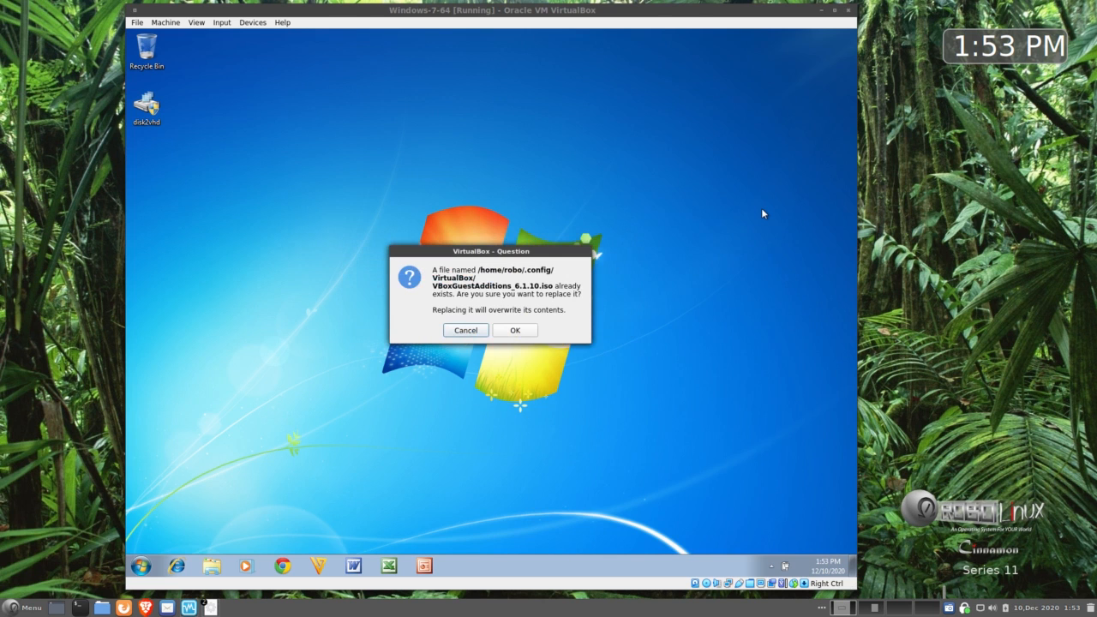
left_click(504, 331)
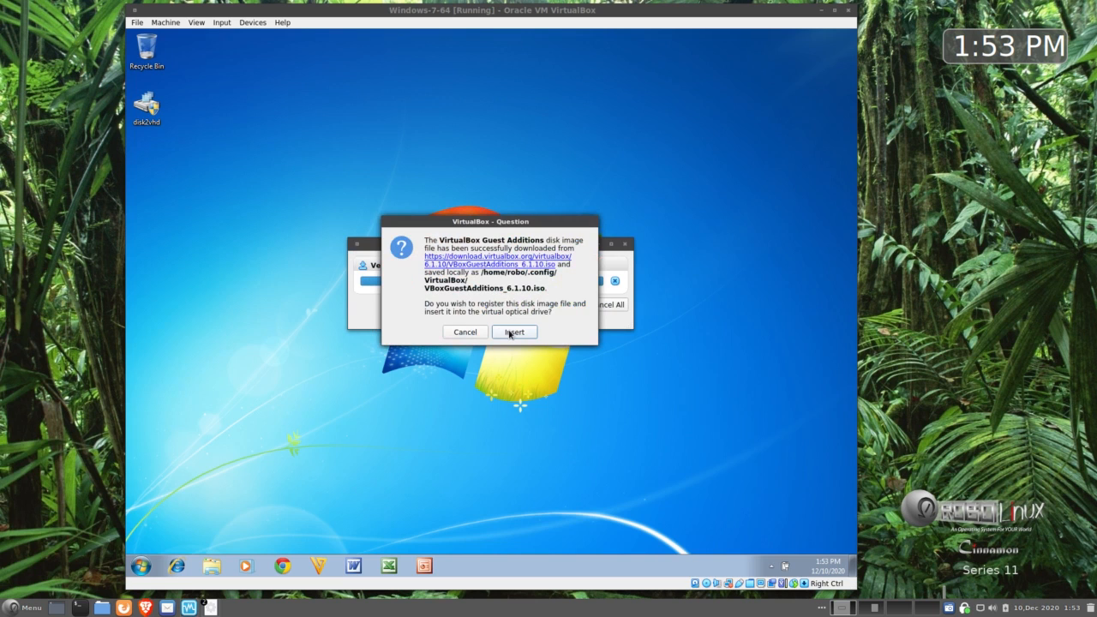
left_click(510, 332)
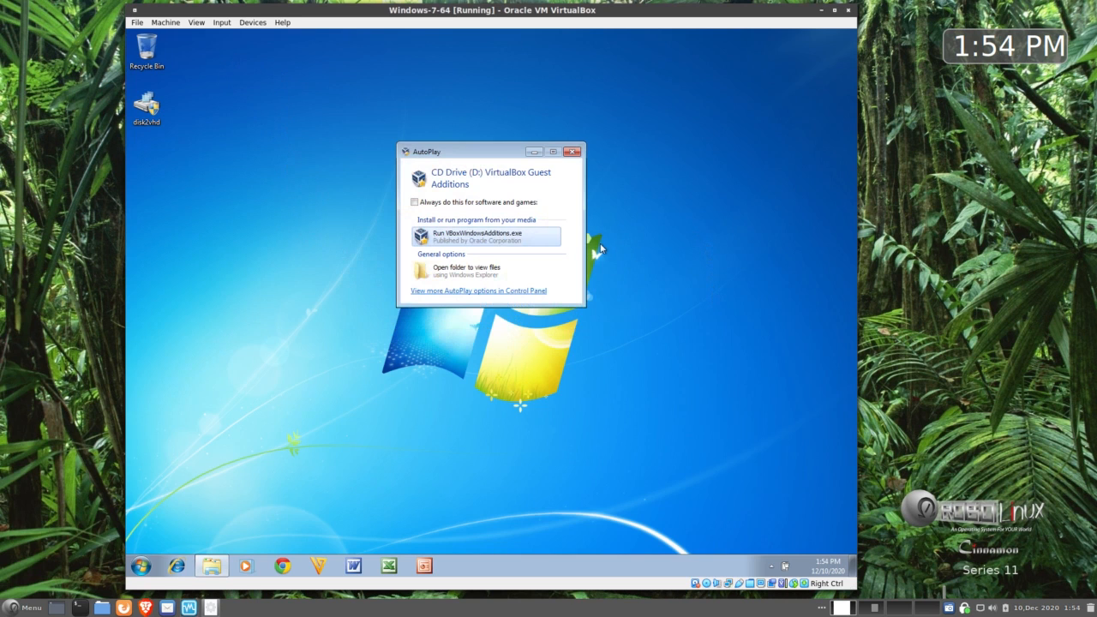
Step: Run VBoxWindowsAdditions.exe and install Guest Additions 6.1.10 with defaults, system and display drivers
left_click(494, 239)
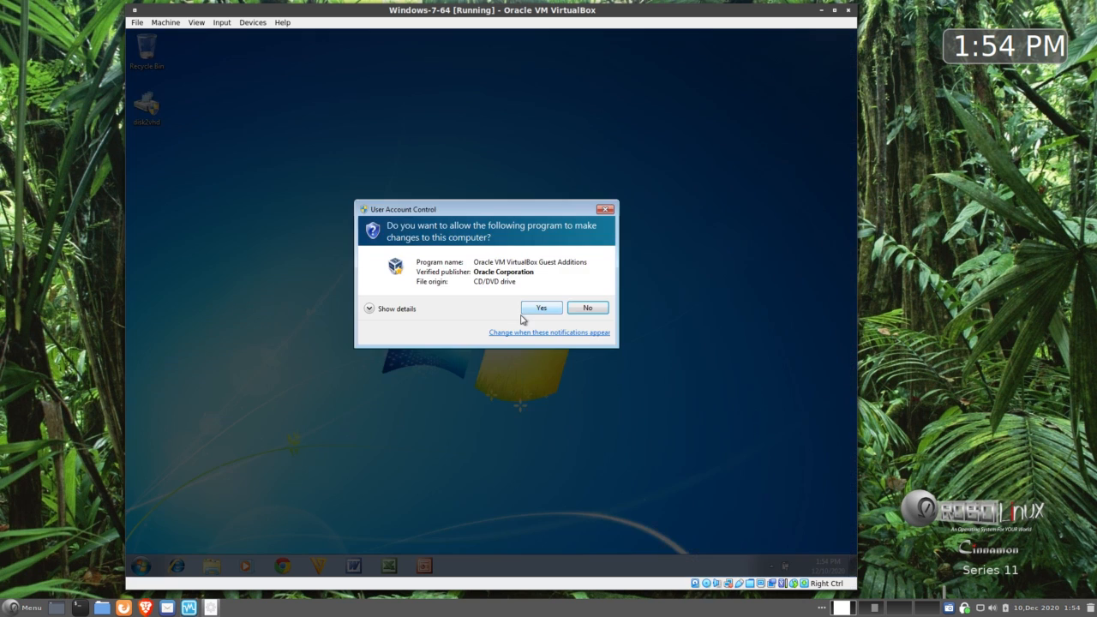
left_click(531, 311)
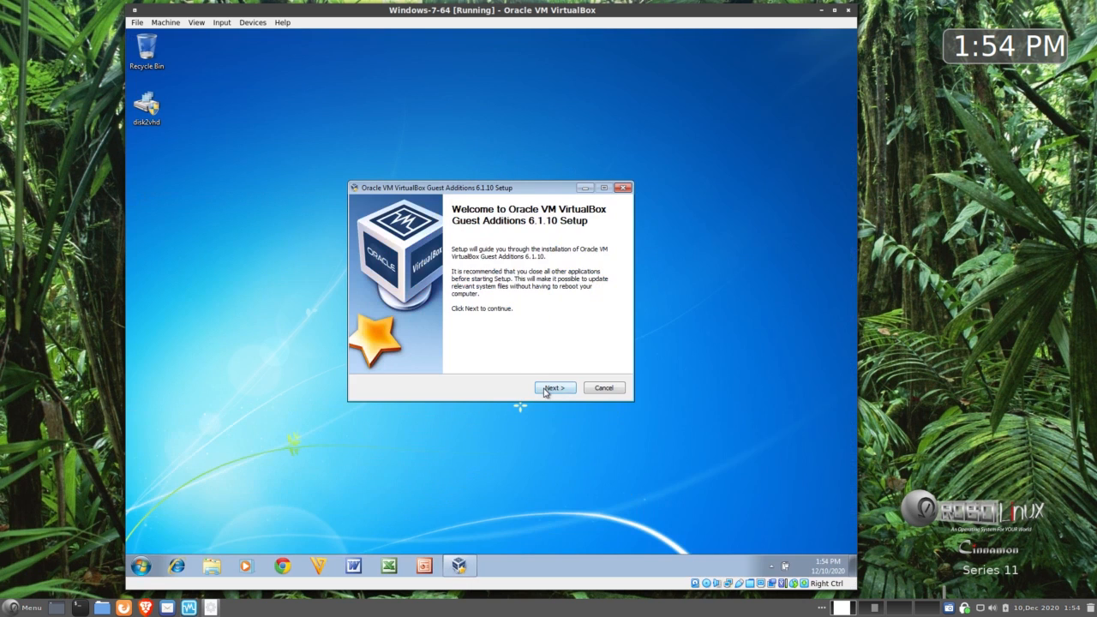
left_click(546, 388)
left_click(546, 388)
left_click(549, 388)
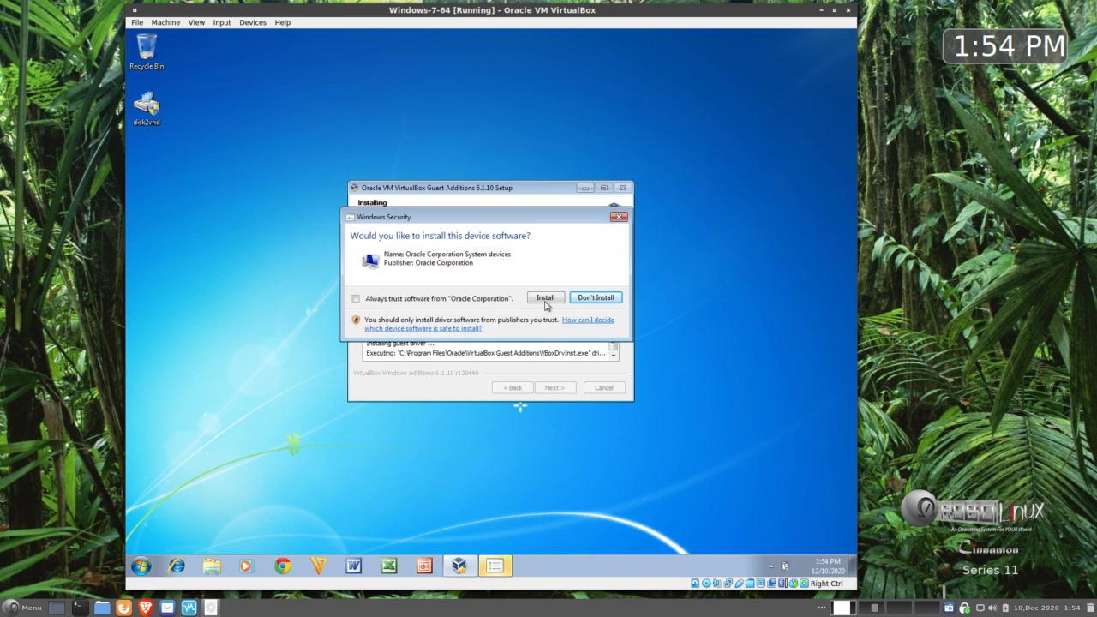
left_click(545, 298)
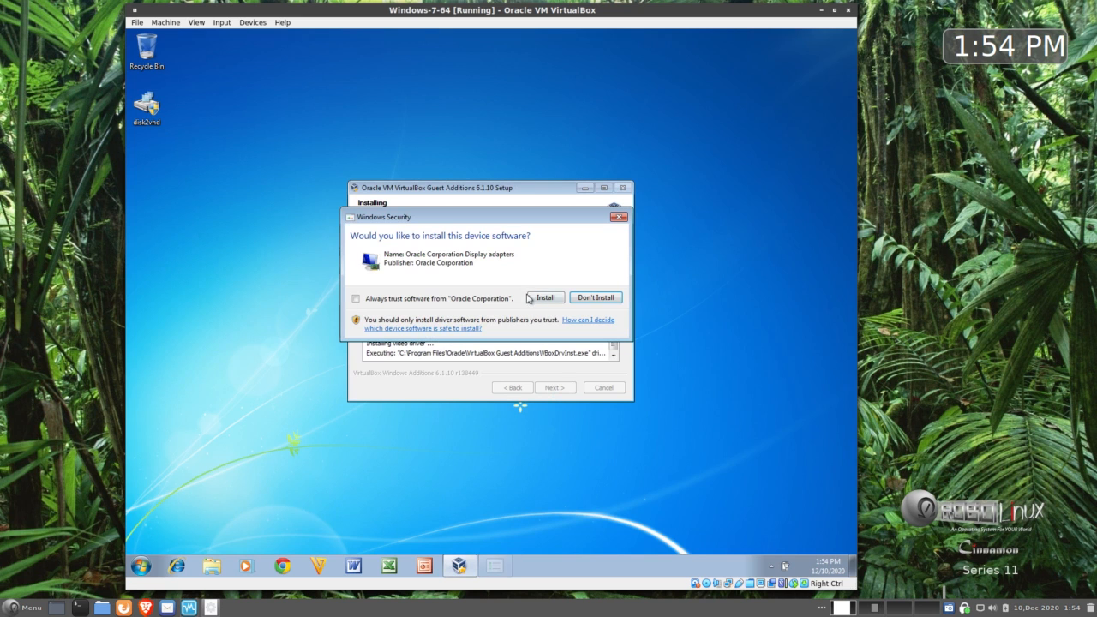
left_click(545, 299)
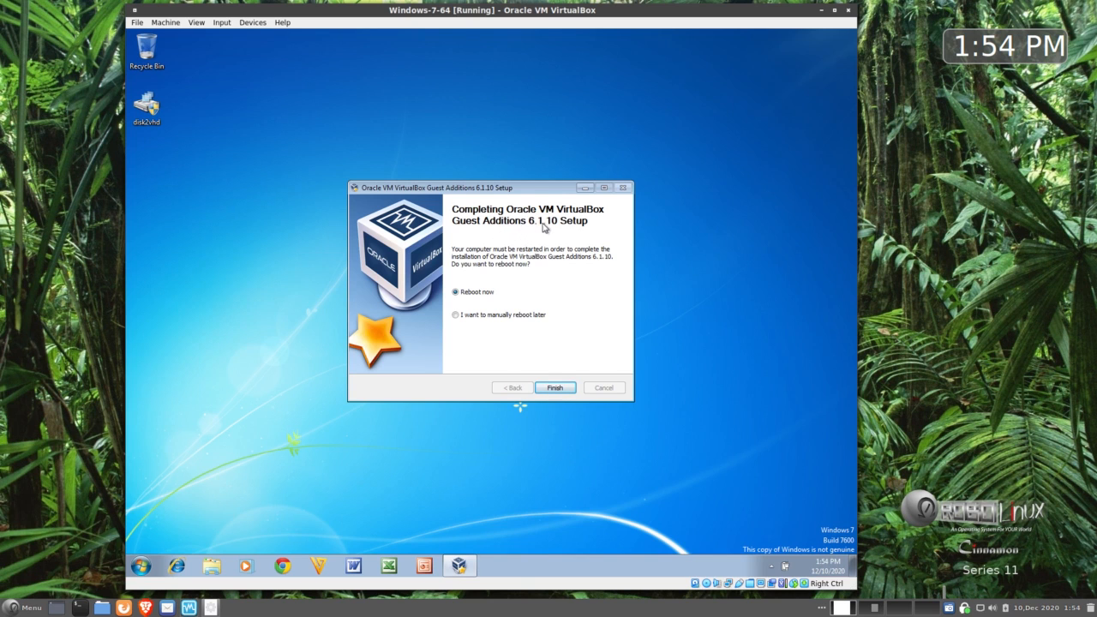
left_click(554, 387)
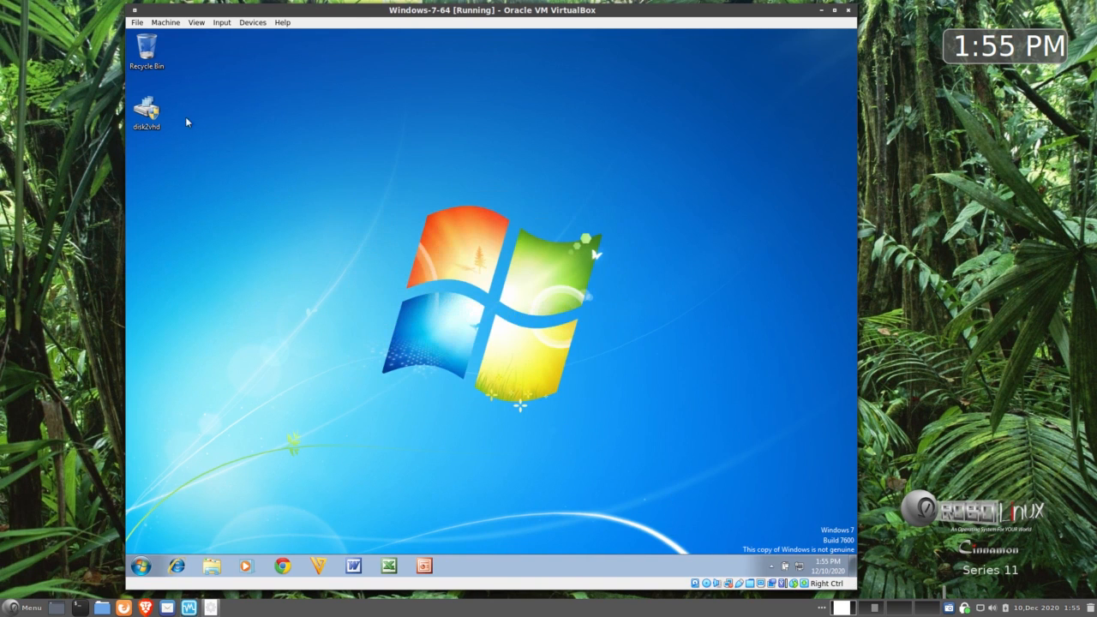
Step: Move Recycle Bin bottom-right and disk2vhd top-left, then shift the window left and widen it
left_click_drag(147, 48, 807, 482)
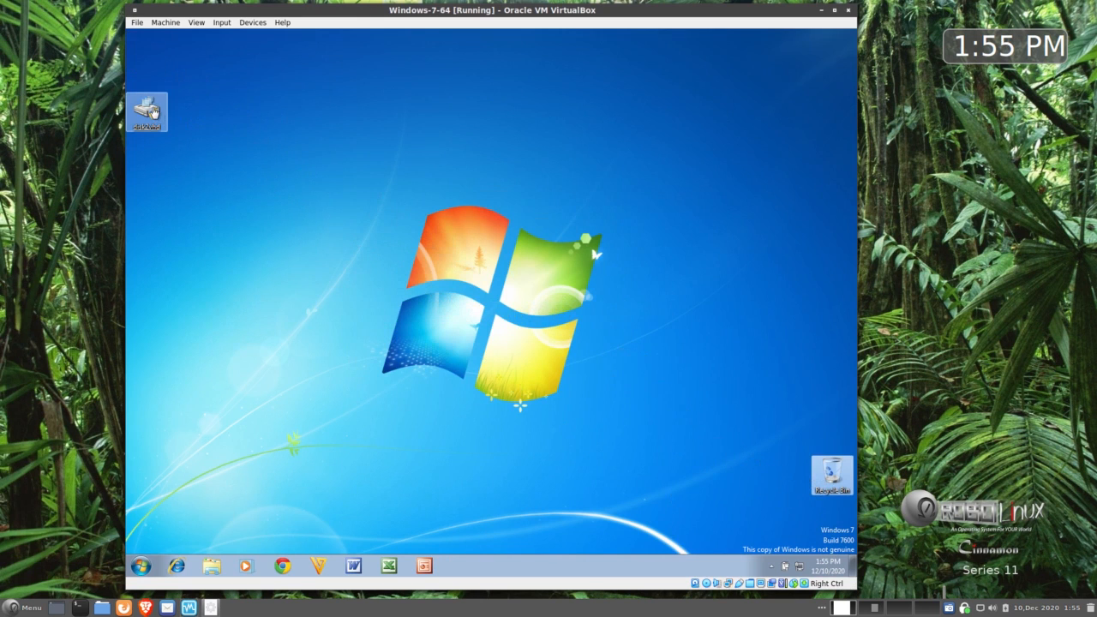
left_click_drag(165, 117, 165, 53)
left_click(211, 110)
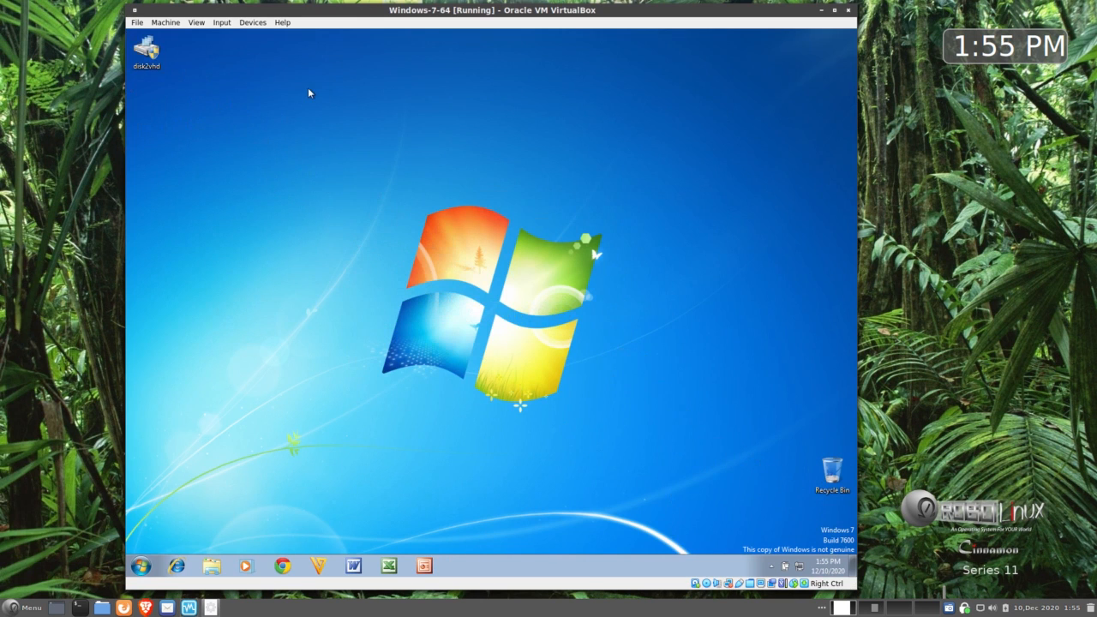
left_click_drag(320, 12, 205, 12)
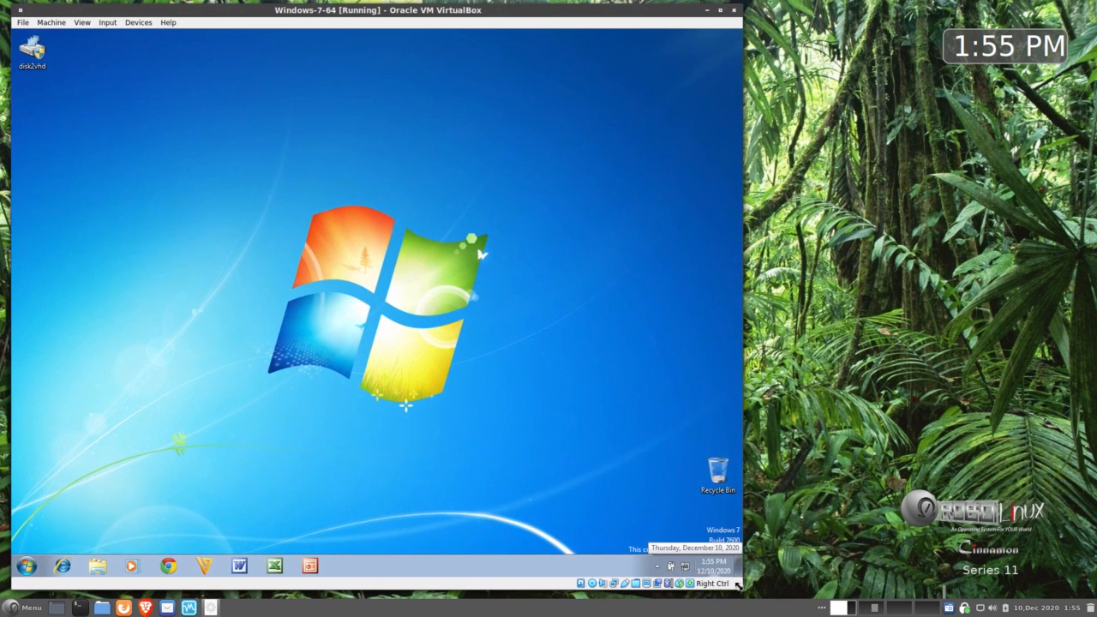
left_click_drag(737, 584, 1089, 580)
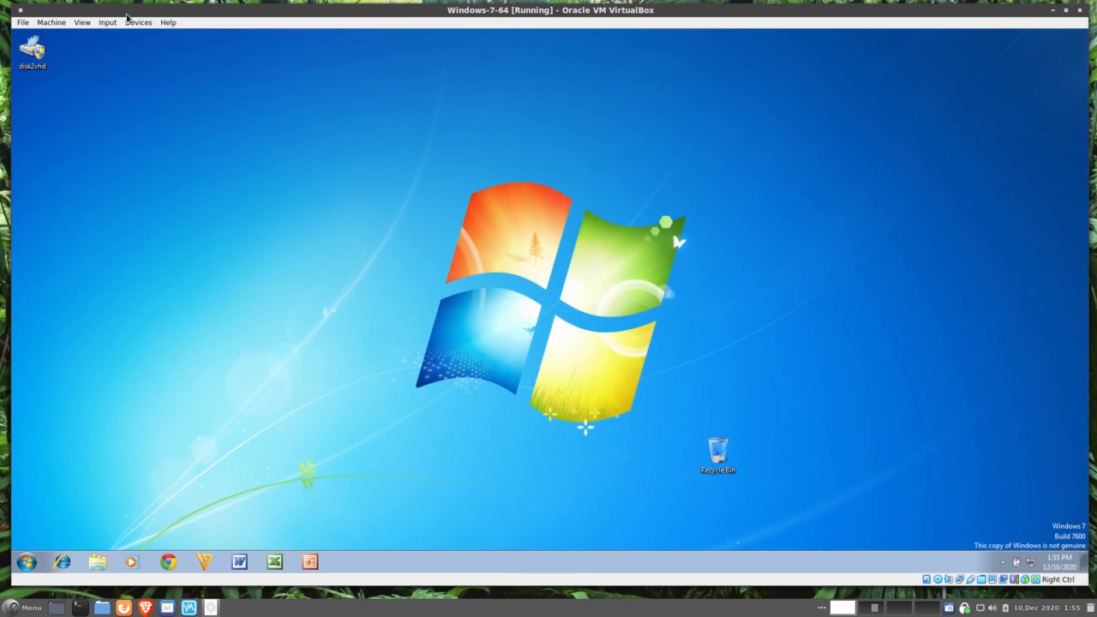
Step: Look over the View and Devices menus without changing anything
left_click(79, 23)
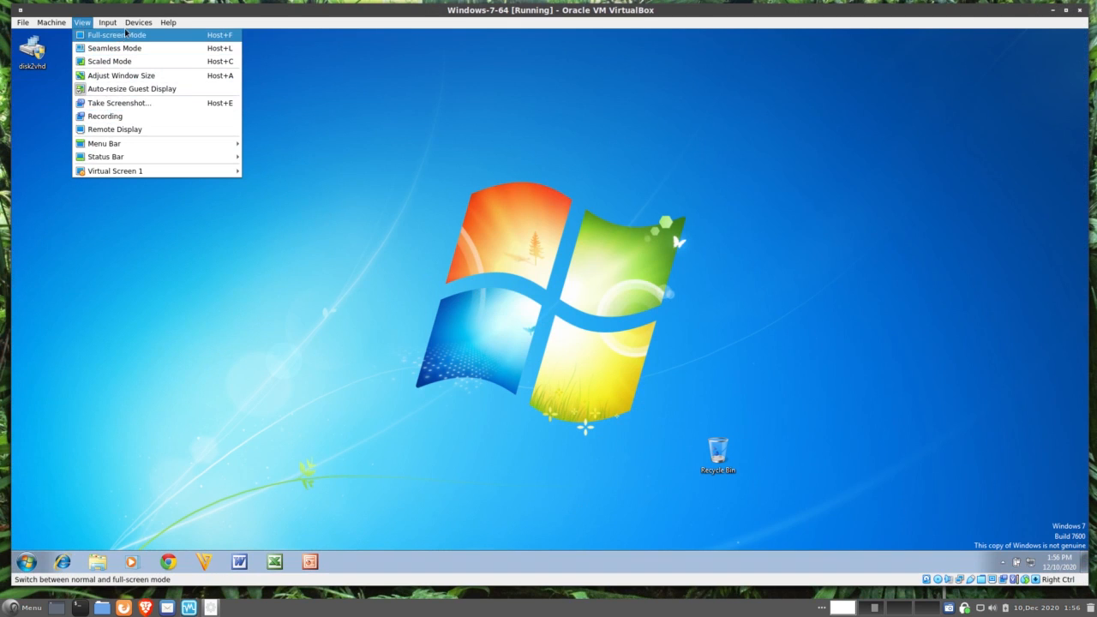
mouse_move(137, 23)
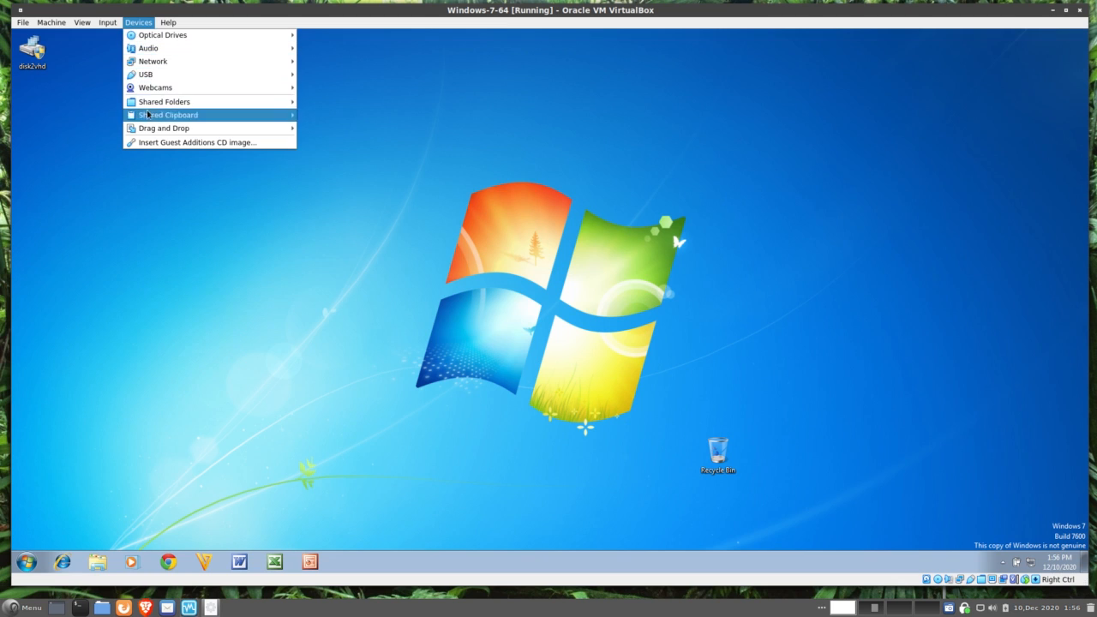
left_click(187, 231)
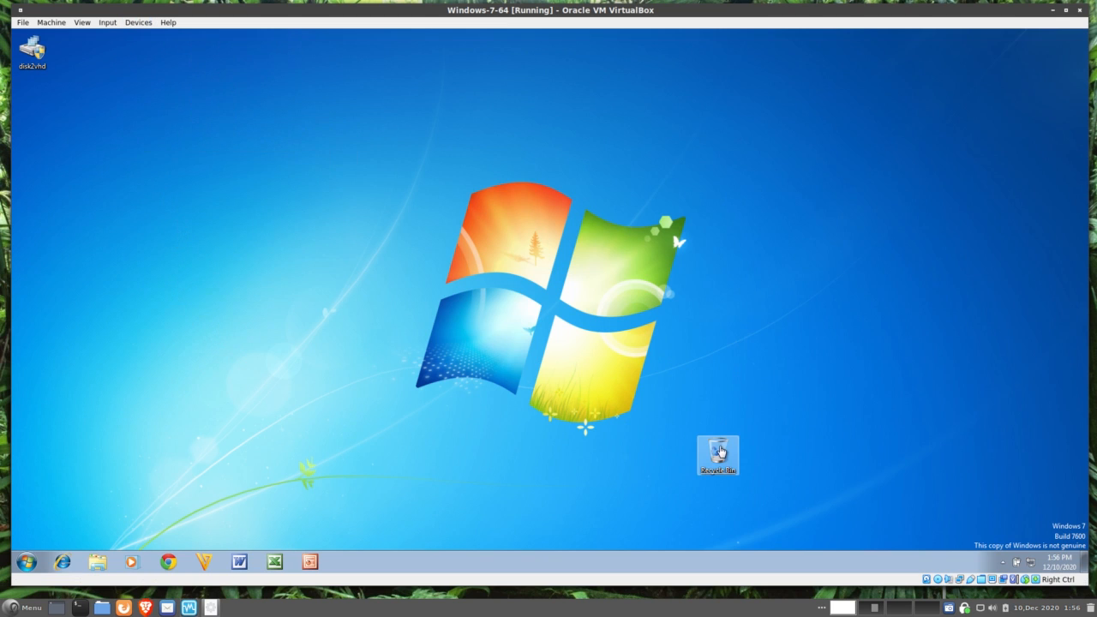
Step: Move the Recycle Bin to the desktop's right edge and make the VM window taller
left_click_drag(718, 453, 1057, 467)
left_click(846, 256)
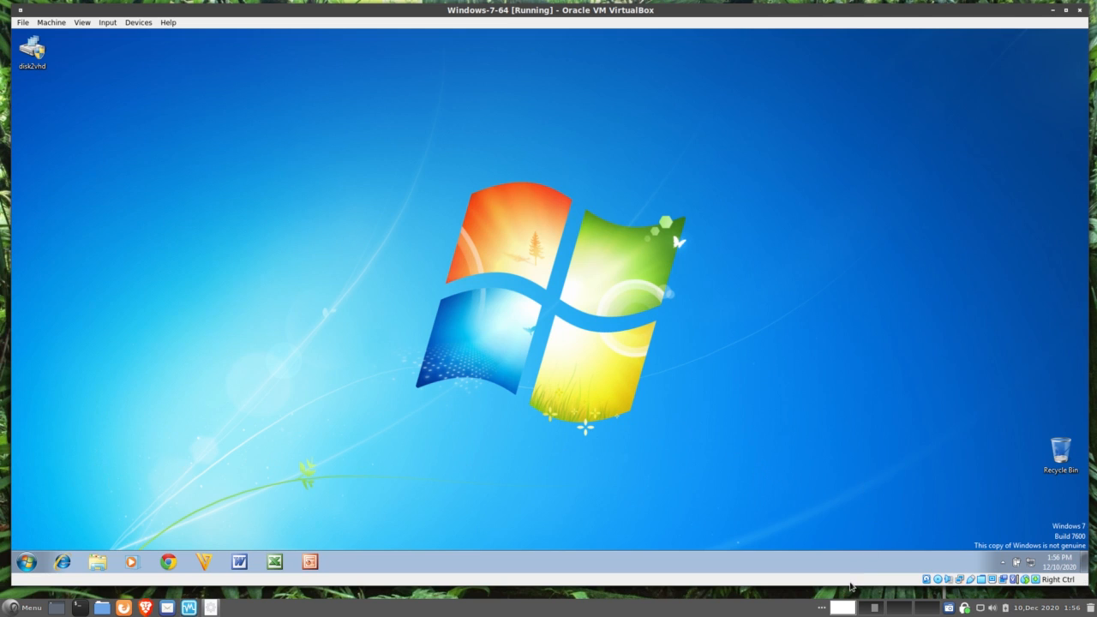
left_click_drag(849, 583, 848, 588)
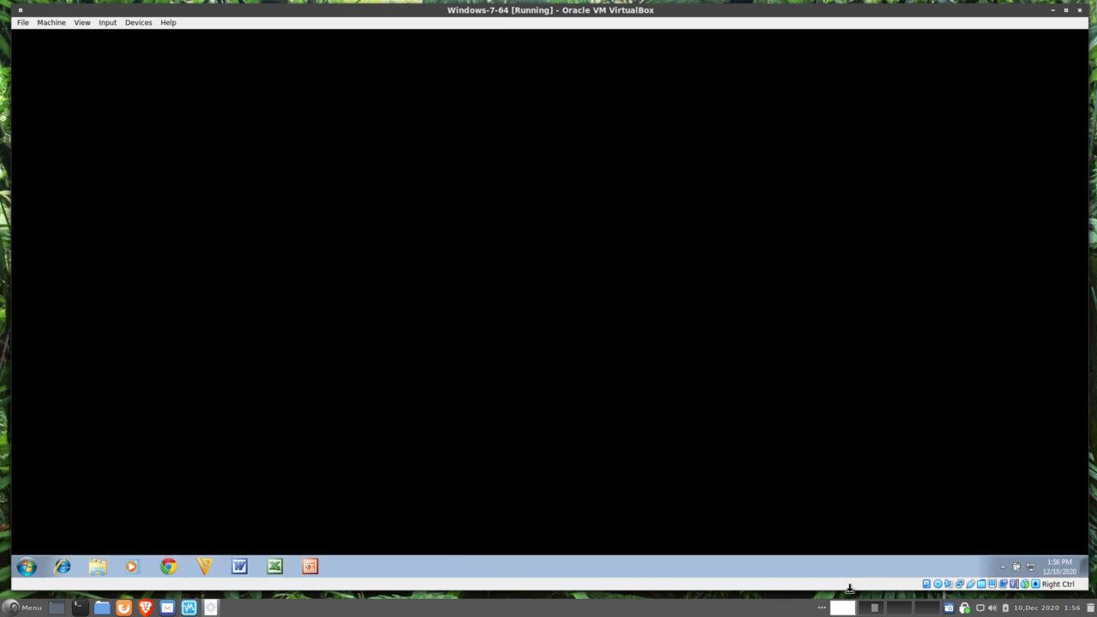